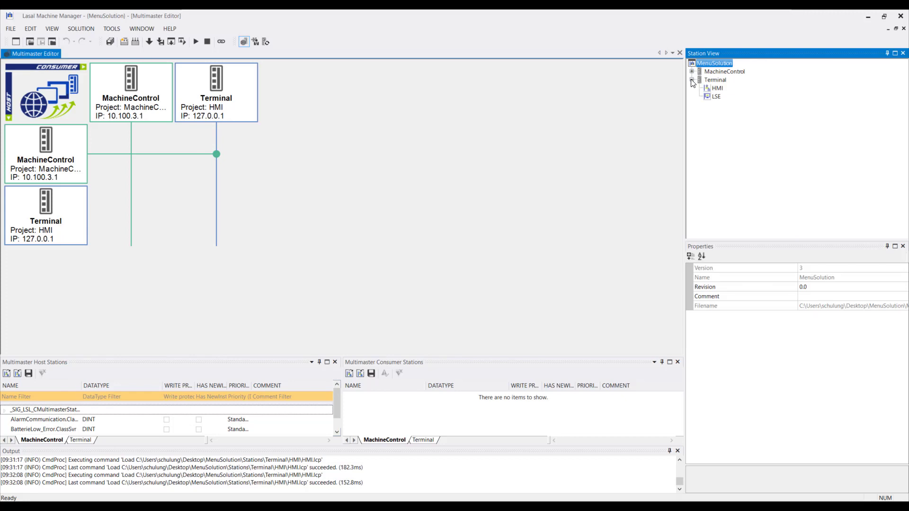
Open the Terminal station's HMI project, examine the MenuVisu class with its Menu server, and close the project.
{"action": "double_click", "coordinate": [715, 88]}
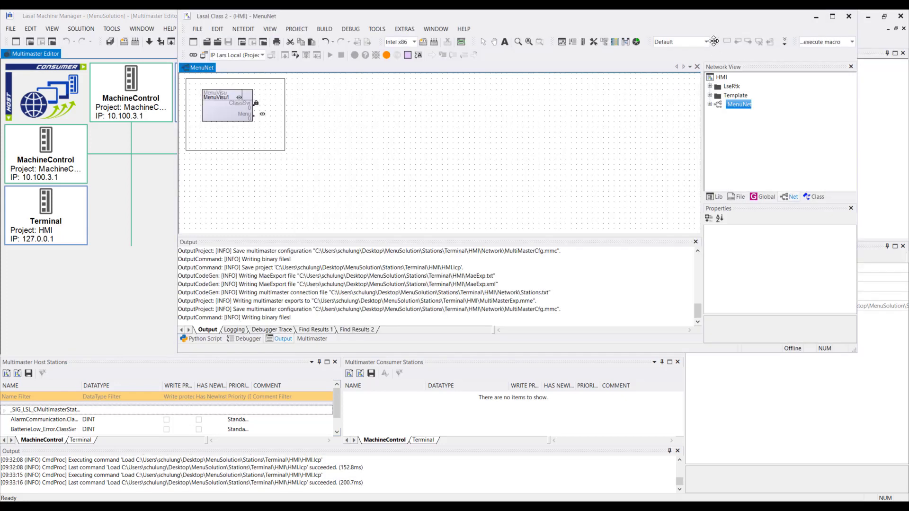
{"action": "double_click", "coordinate": [709, 20]}
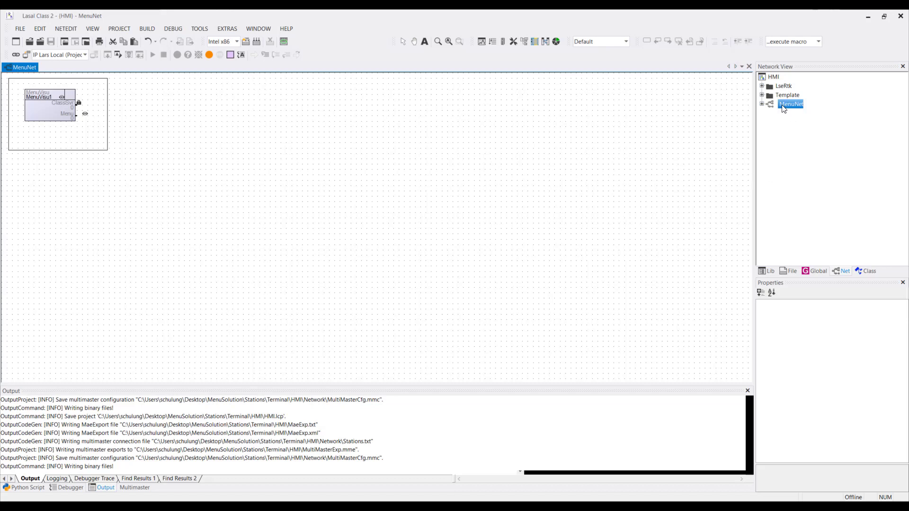
{"action": "left_click", "coordinate": [864, 271]}
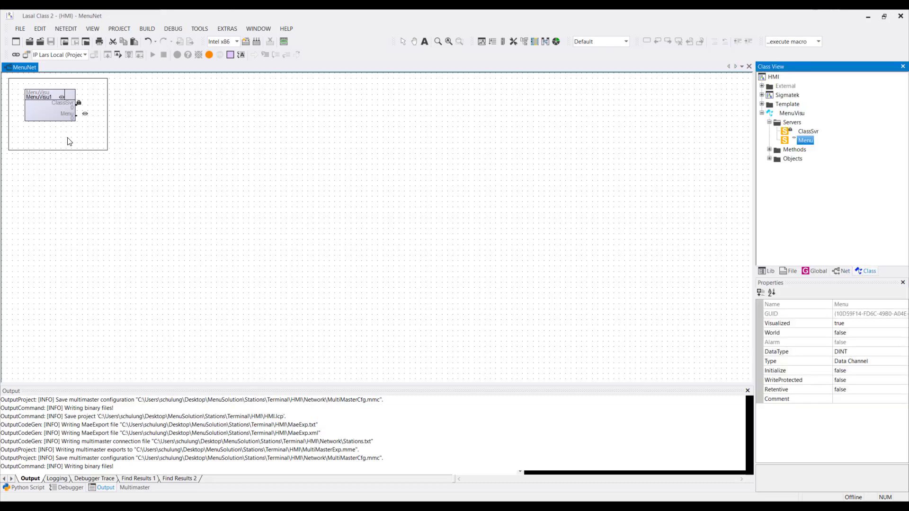
{"action": "left_click", "coordinate": [38, 119]}
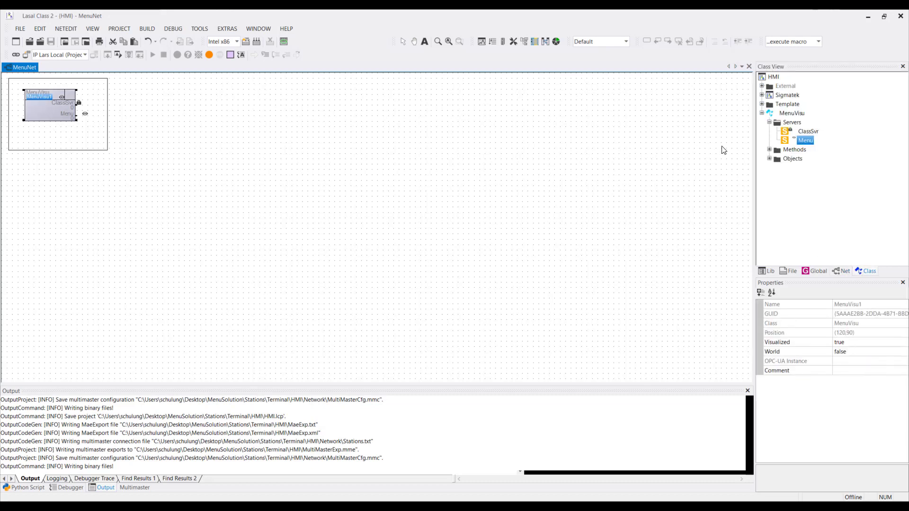
{"action": "left_click", "coordinate": [804, 115]}
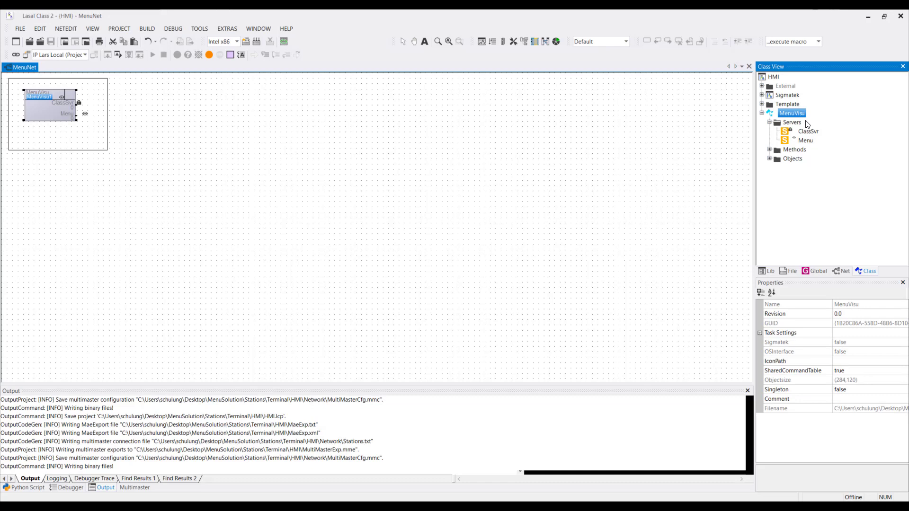
{"action": "left_click", "coordinate": [806, 139]}
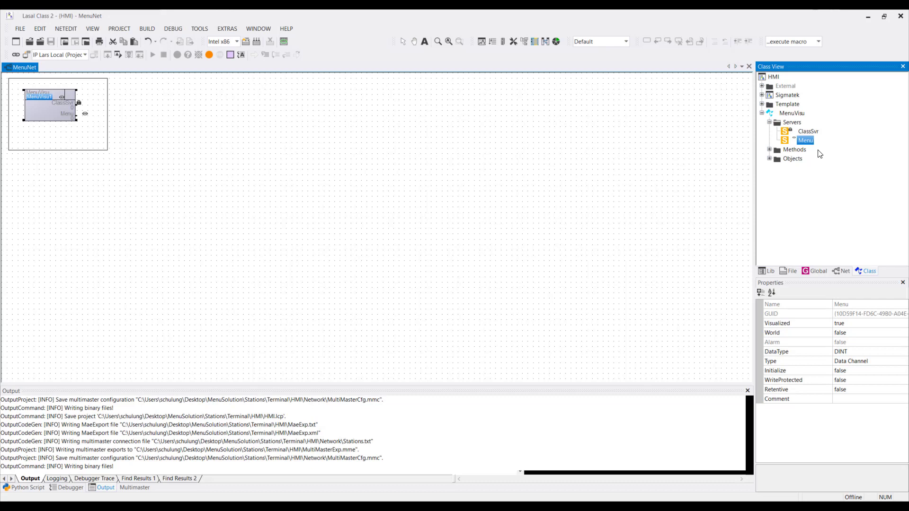
{"action": "left_click", "coordinate": [901, 17]}
{"action": "left_click", "coordinate": [767, 118]}
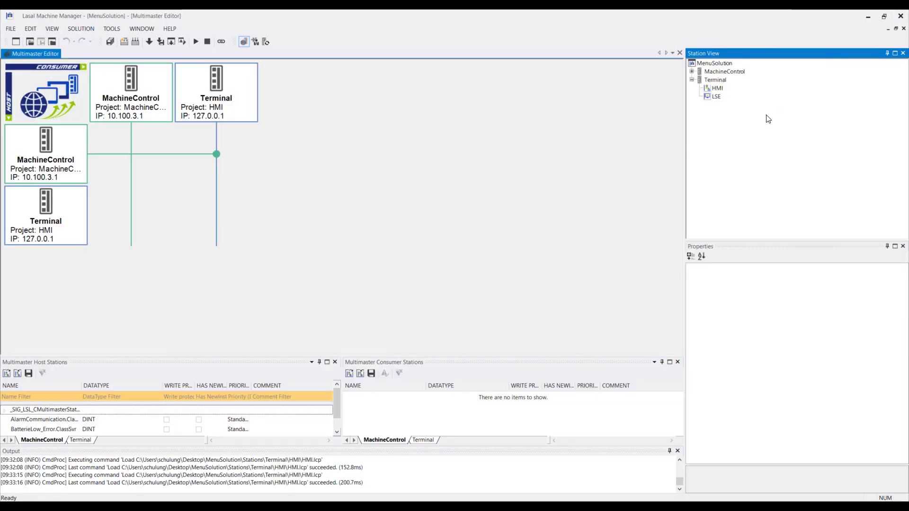
Open the Terminal station's LSE project and review the value-to-color assignments of the ColorMenu color scheme.
{"action": "double_click", "coordinate": [715, 97]}
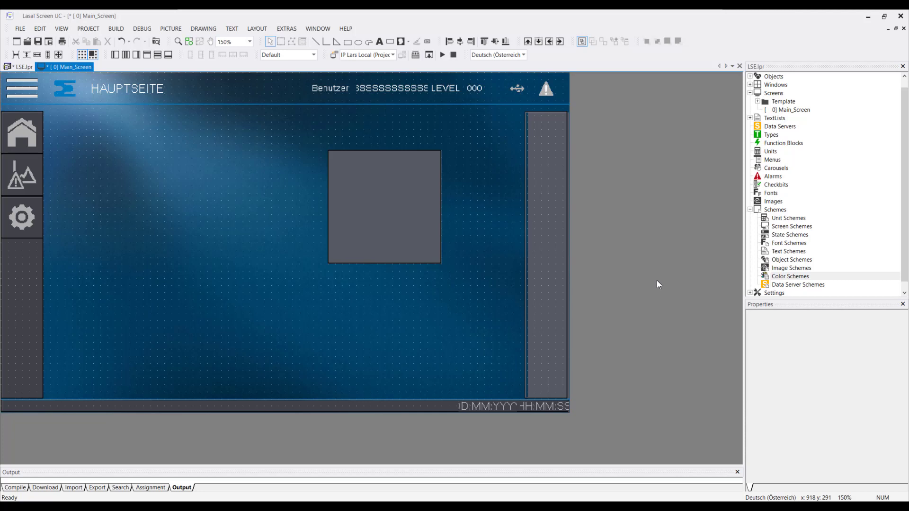
{"action": "double_click", "coordinate": [781, 276]}
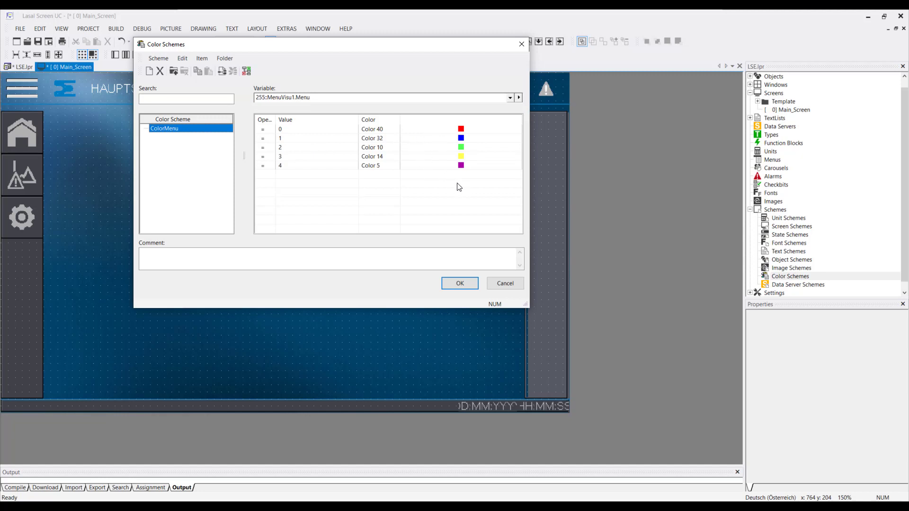
{"action": "left_click", "coordinate": [459, 283]}
Examine which color scheme is assigned to the background of the large rectangle in the middle of Main_Screen.
{"action": "left_click", "coordinate": [416, 240]}
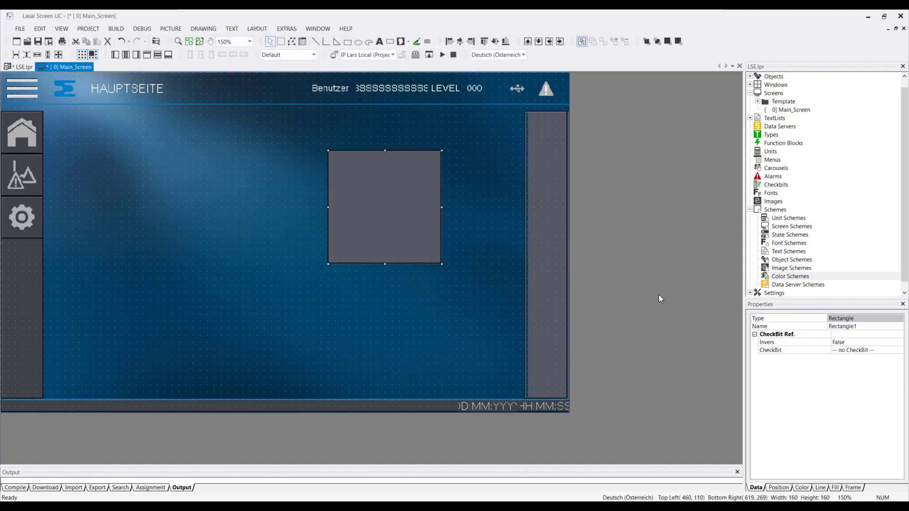
{"action": "left_click", "coordinate": [802, 488]}
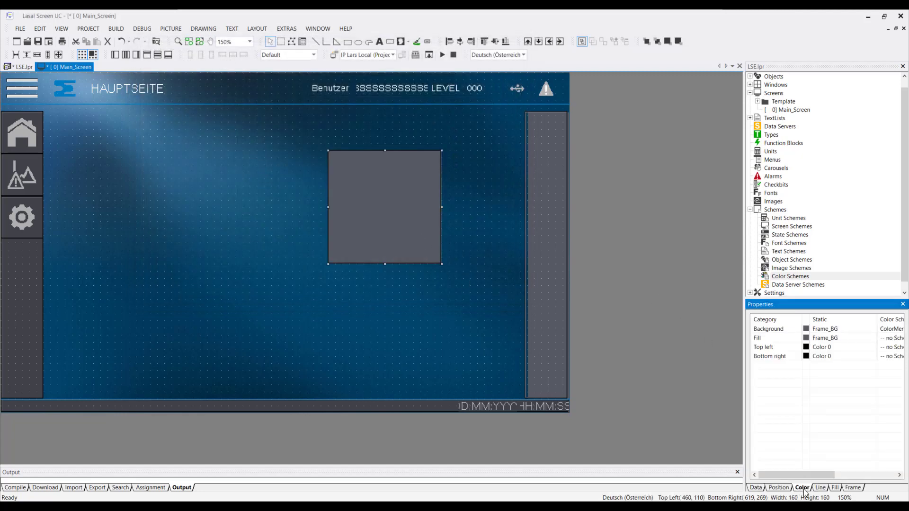
{"action": "left_click_drag", "start_coordinate": [813, 474], "coordinate": [835, 477]}
{"action": "left_click", "coordinate": [864, 333]}
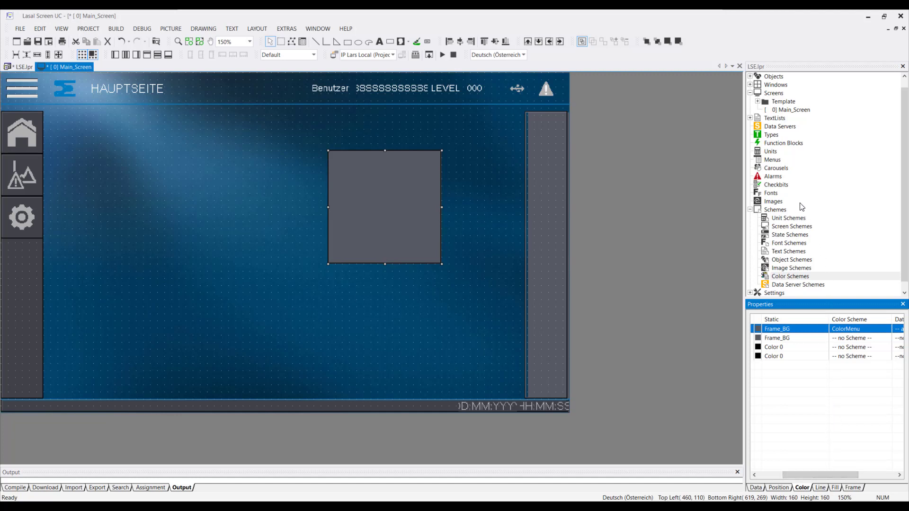
Create a new menu named MyColorMenu in the project's menu list.
{"action": "left_click", "coordinate": [781, 160]}
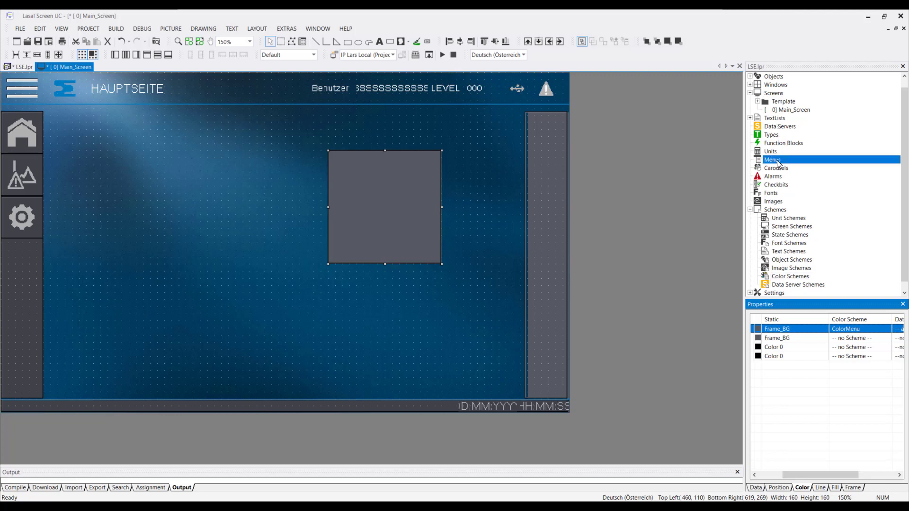
{"action": "double_click", "coordinate": [784, 164]}
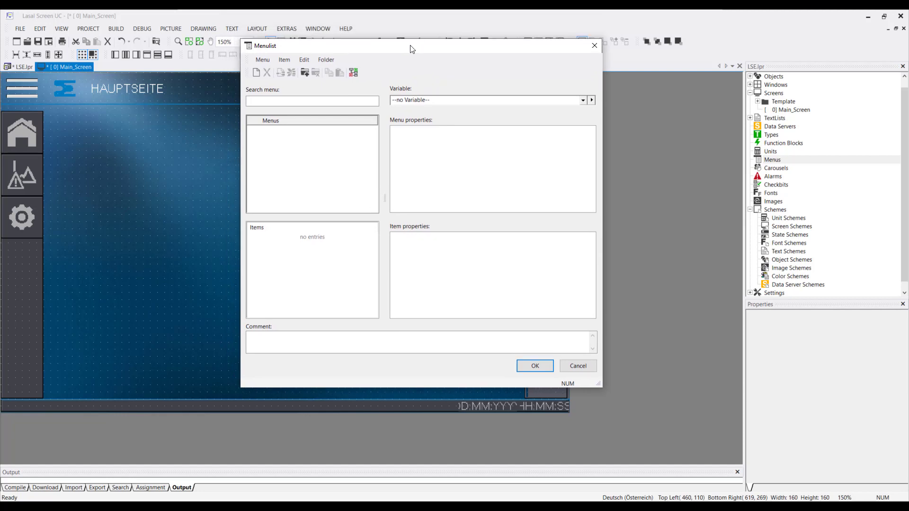
{"action": "left_click", "coordinate": [256, 73]}
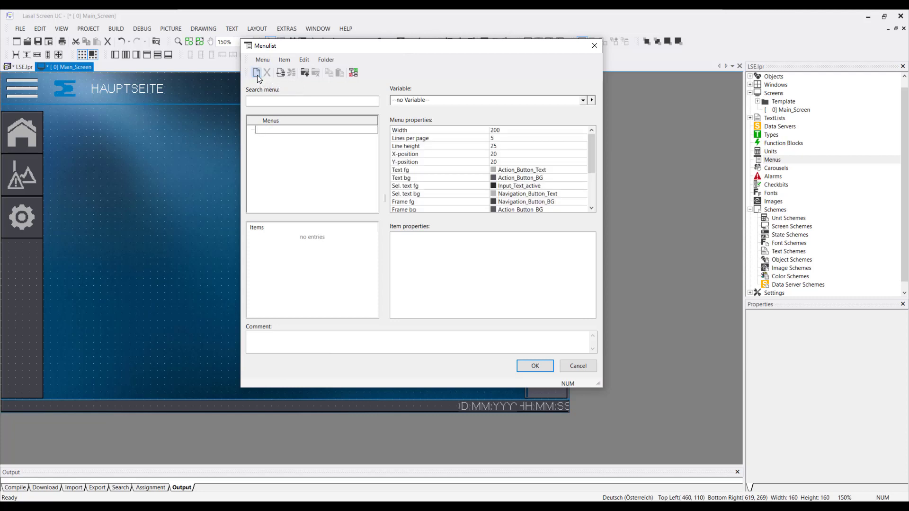
{"action": "type", "text": "MyColorMenu"}
{"action": "key", "text": "Return"}
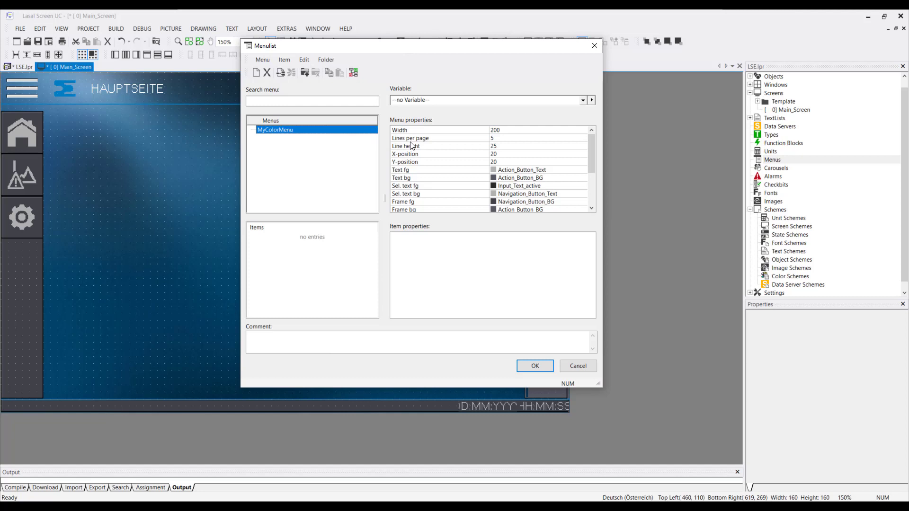
Assign the Menu server of MenuVisu1 as the variable of MyColorMenu.
{"action": "left_click", "coordinate": [394, 100]}
{"action": "left_click", "coordinate": [452, 101]}
{"action": "left_click", "coordinate": [592, 101]}
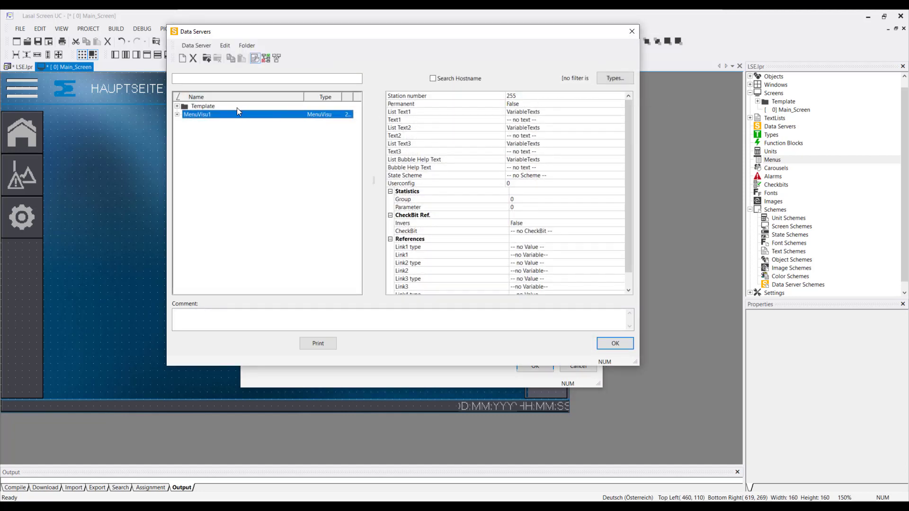
{"action": "double_click", "coordinate": [194, 116]}
{"action": "left_click", "coordinate": [196, 124]}
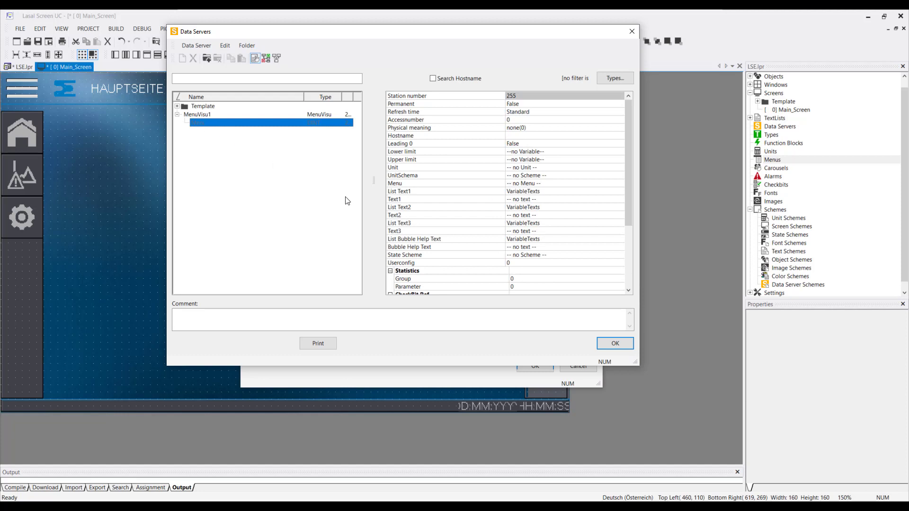
{"action": "left_click", "coordinate": [609, 345]}
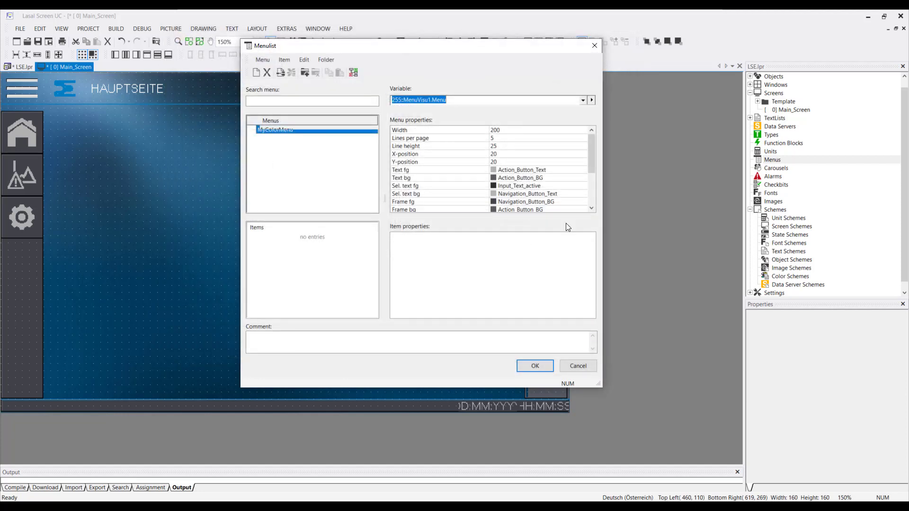
Set MyColorMenu to 4 lines per page and a line height of 30.
{"action": "left_click", "coordinate": [471, 131]}
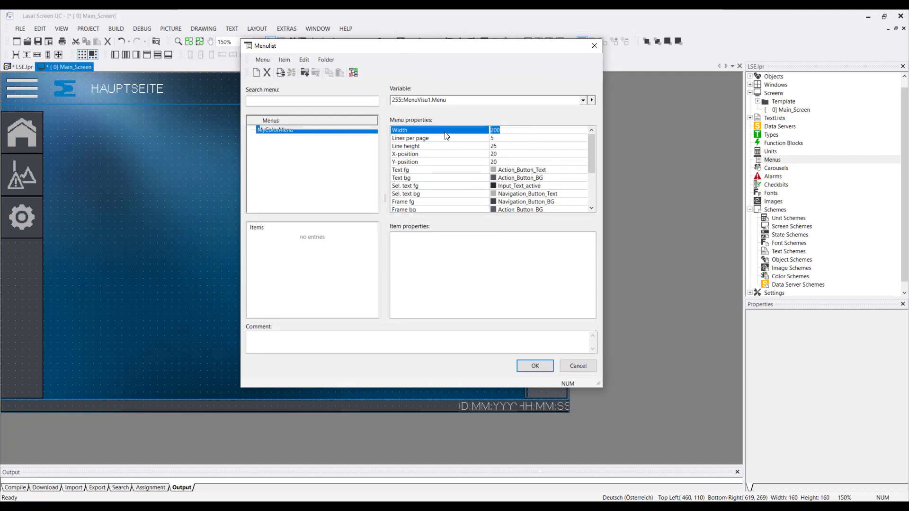
{"action": "left_click", "coordinate": [447, 139]}
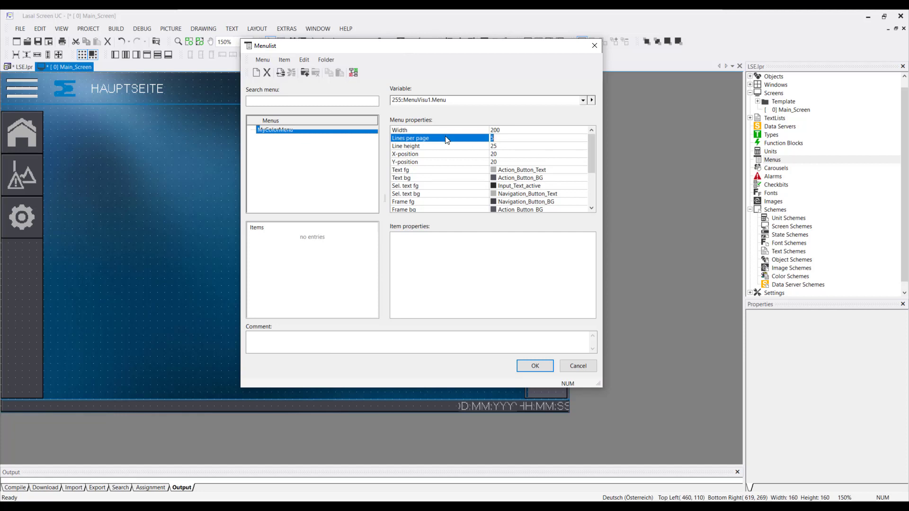
{"action": "left_click", "coordinate": [501, 138]}
{"action": "key", "text": "BackSpace"}
{"action": "left_click", "coordinate": [521, 147]}
{"action": "left_click", "coordinate": [520, 146]}
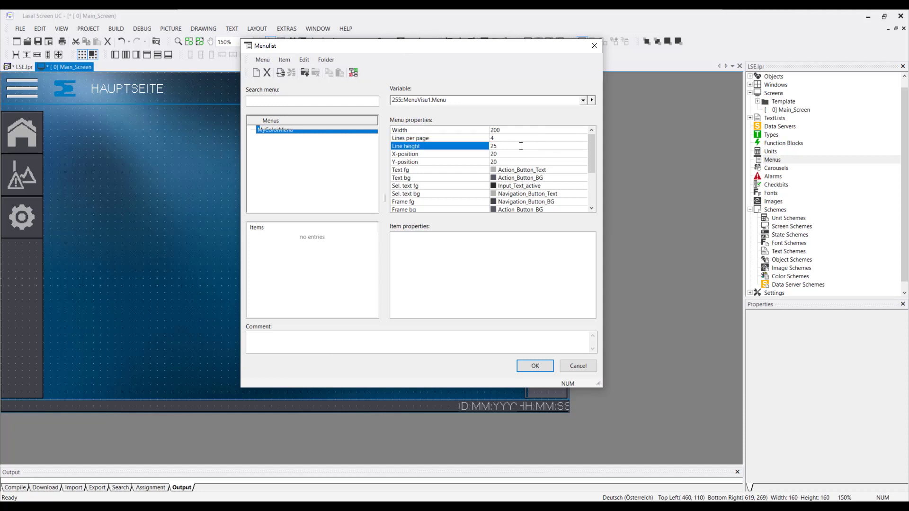
{"action": "key", "text": "BackSpace"}
{"action": "key", "text": "BackSpace"}
{"action": "type", "text": "30"}
Review the theme of MyColorMenu and set its Shadow property to False.
{"action": "scroll", "coordinate": [530, 173], "scroll_direction": "down", "scroll_amount": 1}
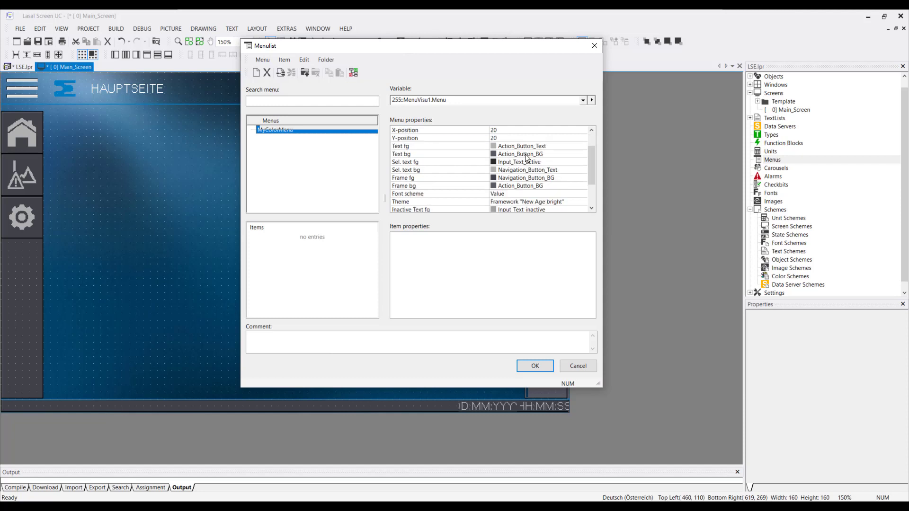
{"action": "left_click", "coordinate": [424, 203]}
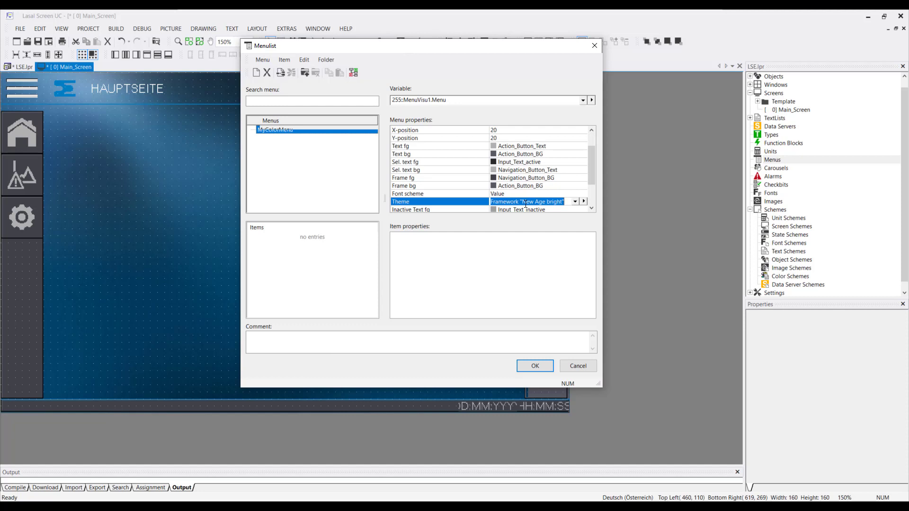
{"action": "scroll", "coordinate": [526, 204], "scroll_direction": "down", "scroll_amount": 1}
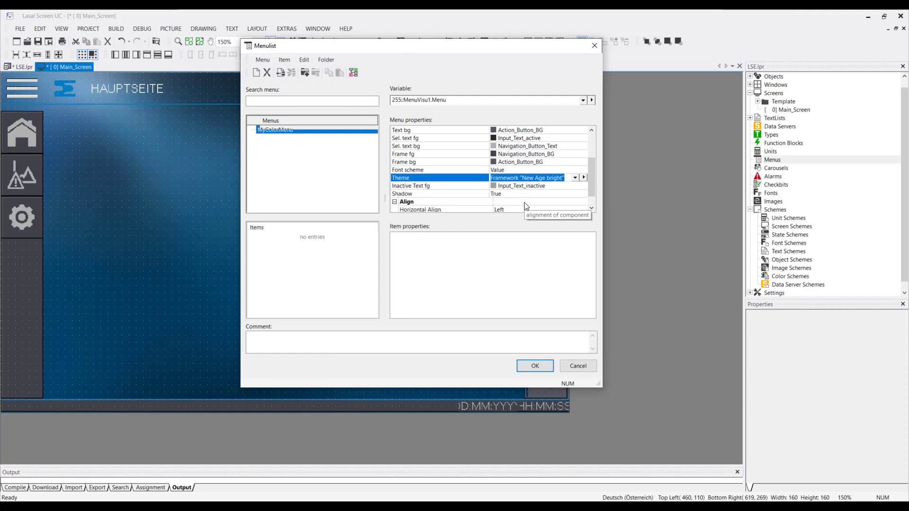
{"action": "left_click", "coordinate": [514, 195]}
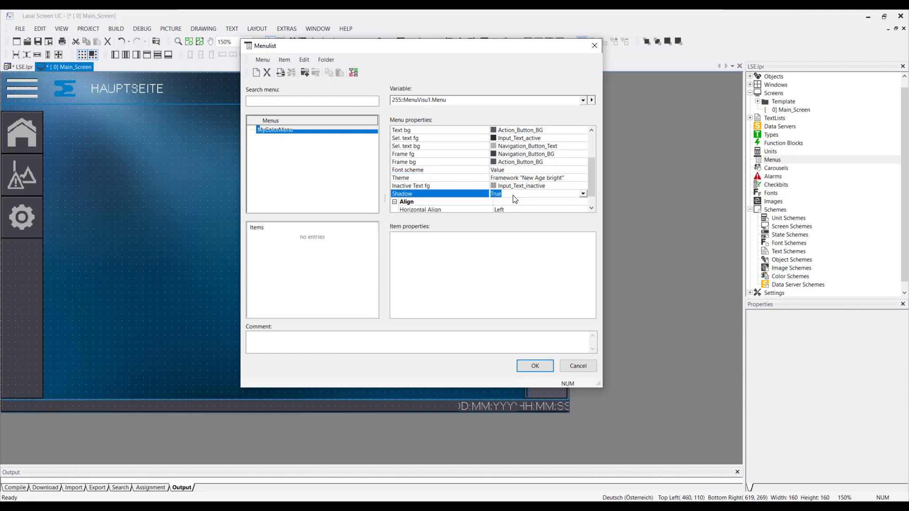
{"action": "double_click", "coordinate": [513, 195]}
{"action": "left_click", "coordinate": [514, 195]}
Add a menu item named Red to MyColorMenu and set its data source to 0.
{"action": "left_click", "coordinate": [282, 75]}
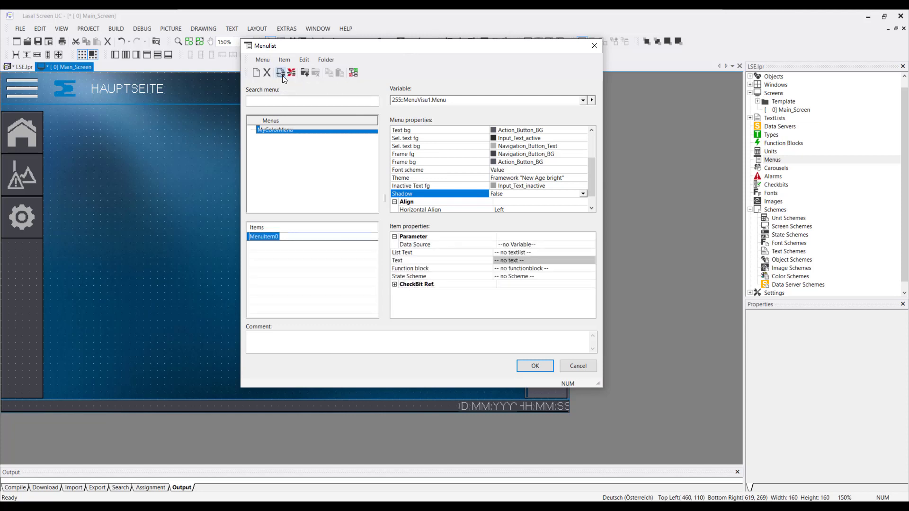
{"action": "type", "text": "Red"}
{"action": "key", "text": "Return"}
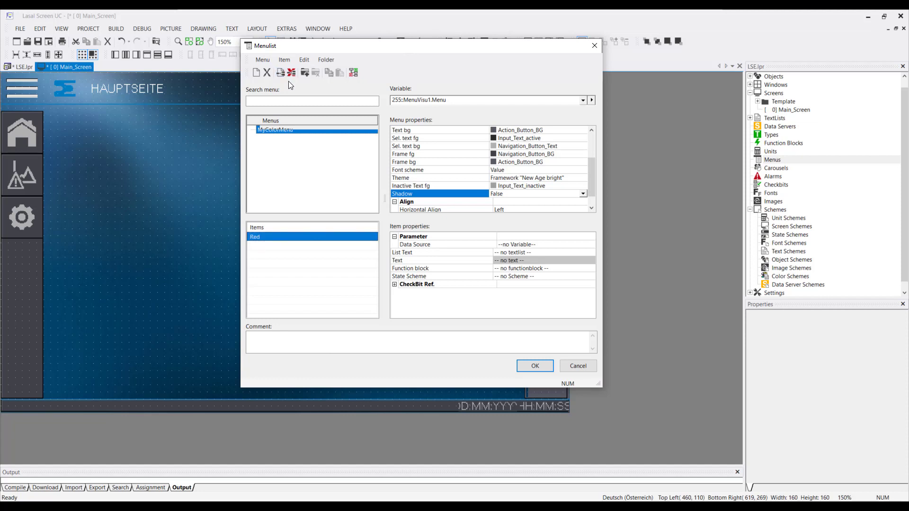
{"action": "left_click", "coordinate": [498, 244]}
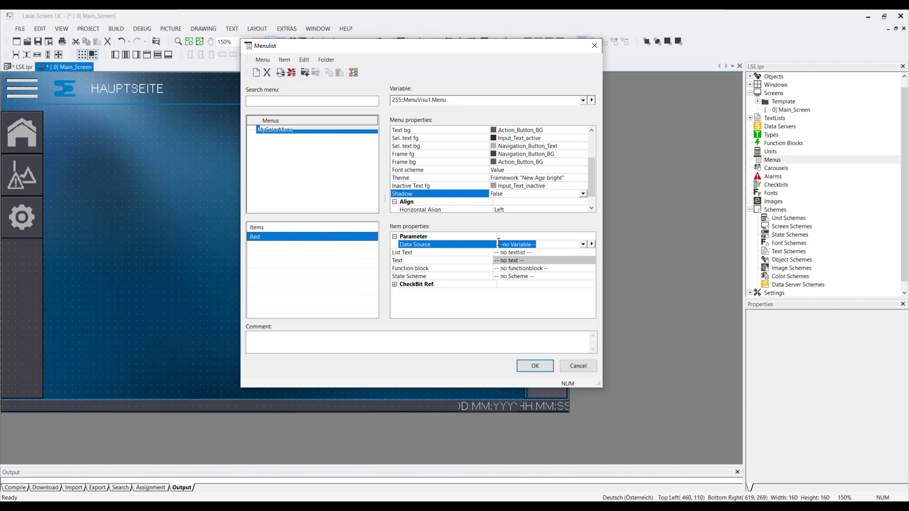
{"action": "key", "text": "BackSpace"}
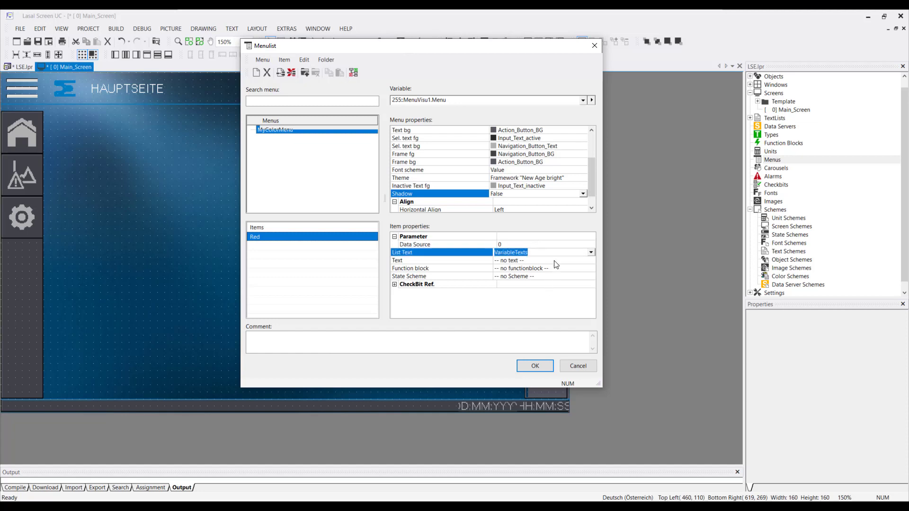
Set the Red item's text list to VariableTexts and its text to Red.
{"action": "left_click", "coordinate": [567, 253]}
{"action": "left_click", "coordinate": [592, 252]}
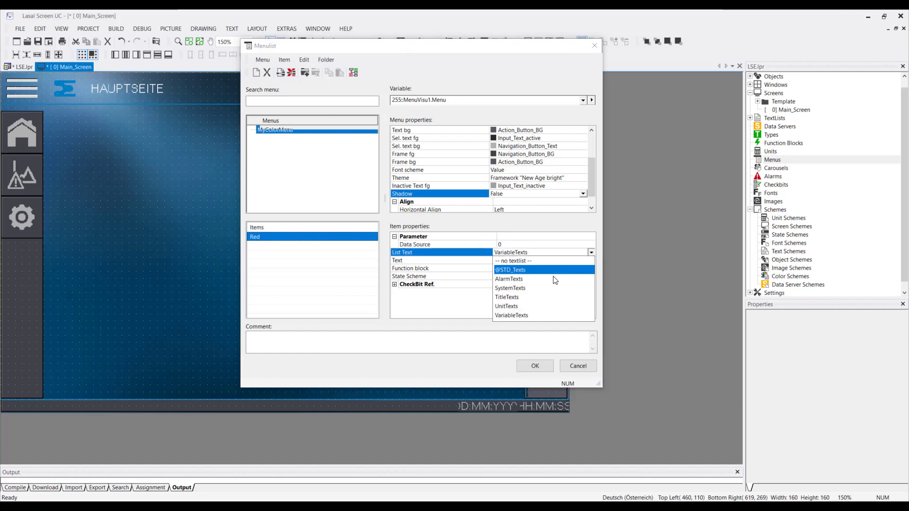
{"action": "left_click", "coordinate": [542, 318]}
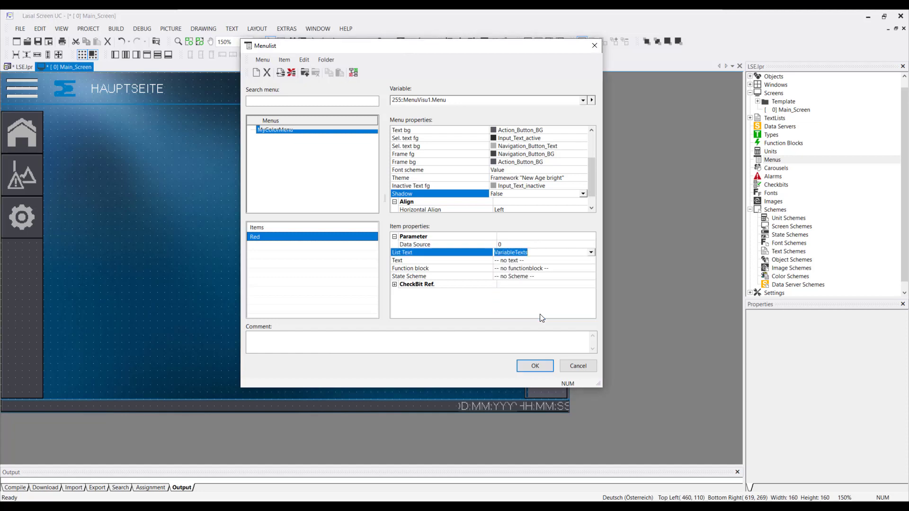
{"action": "left_click", "coordinate": [574, 260]}
{"action": "left_click", "coordinate": [583, 261]}
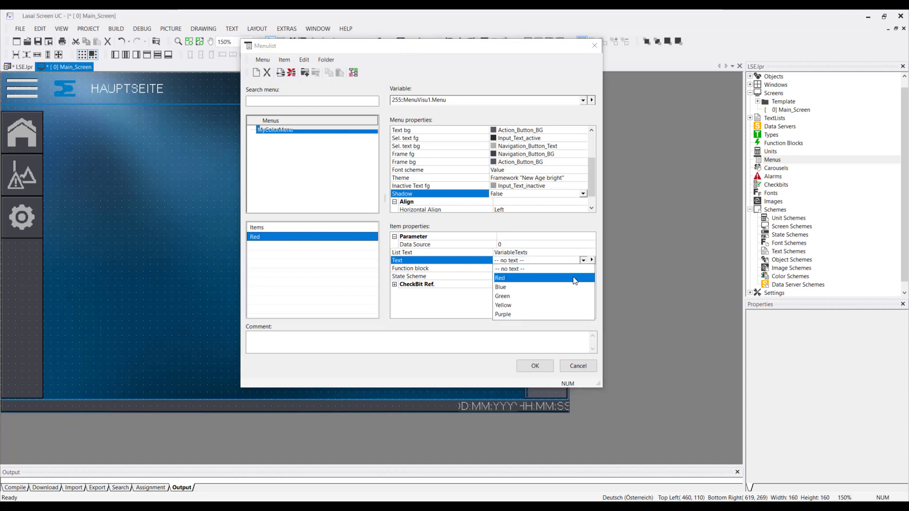
{"action": "left_click", "coordinate": [573, 279]}
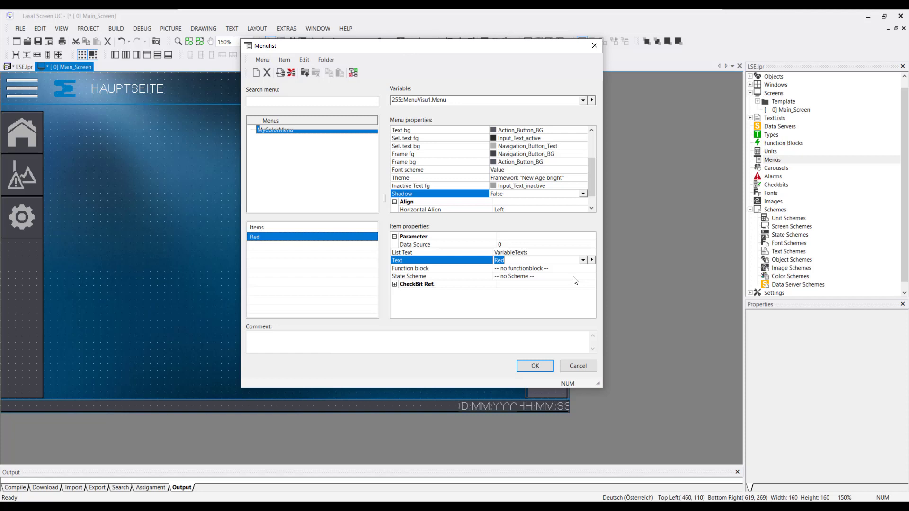
Add a menu item named Blue to MyColorMenu and set its data source to 1.
{"action": "left_click", "coordinate": [279, 73]}
{"action": "type", "text": "Blue"}
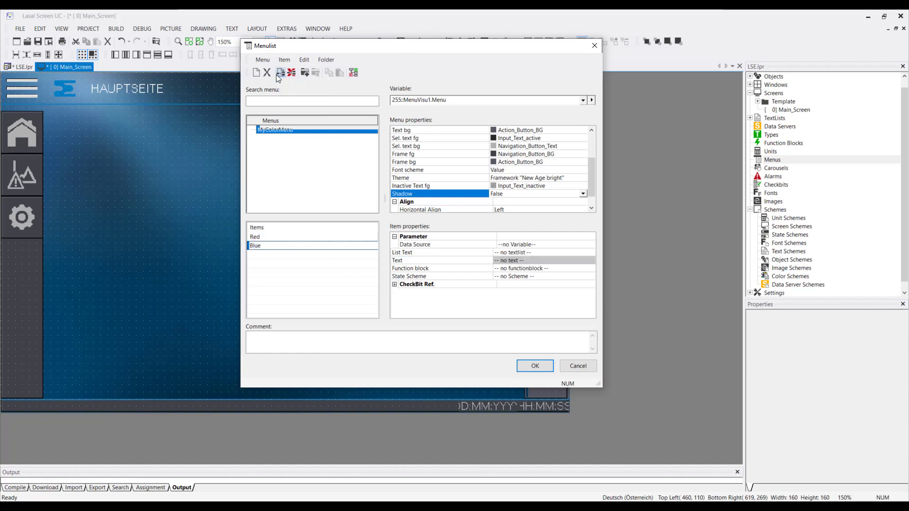
{"action": "key", "text": "Return"}
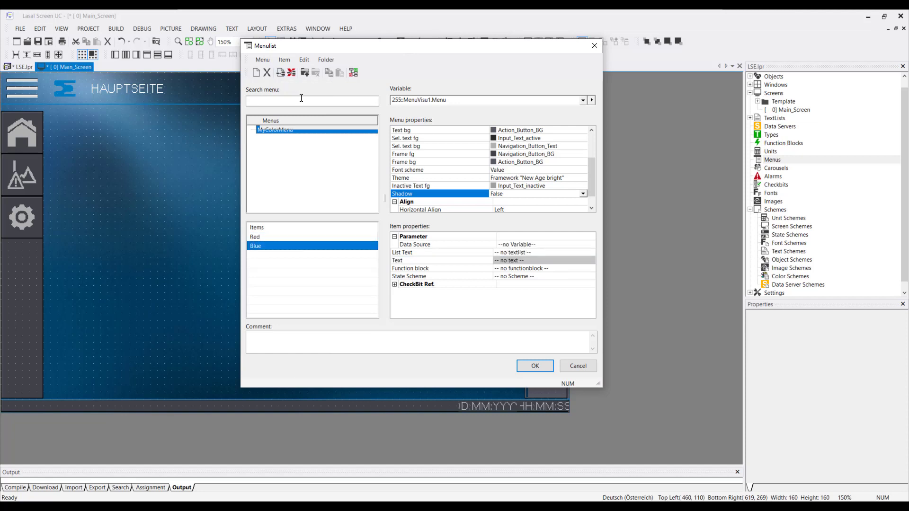
{"action": "left_click", "coordinate": [529, 245]}
{"action": "type", "text": "1"}
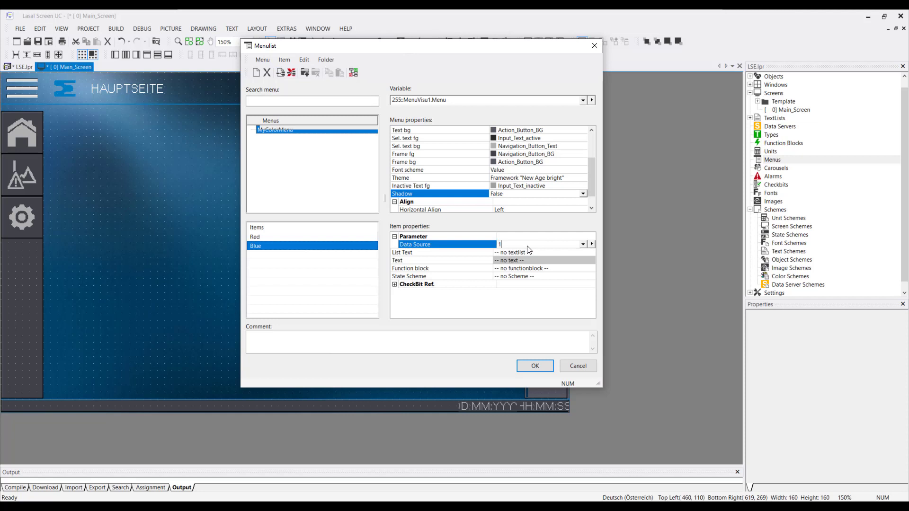
Set the Blue item's text list to VariableTexts and its text to Blue.
{"action": "left_click", "coordinate": [532, 252]}
{"action": "left_click", "coordinate": [591, 252]}
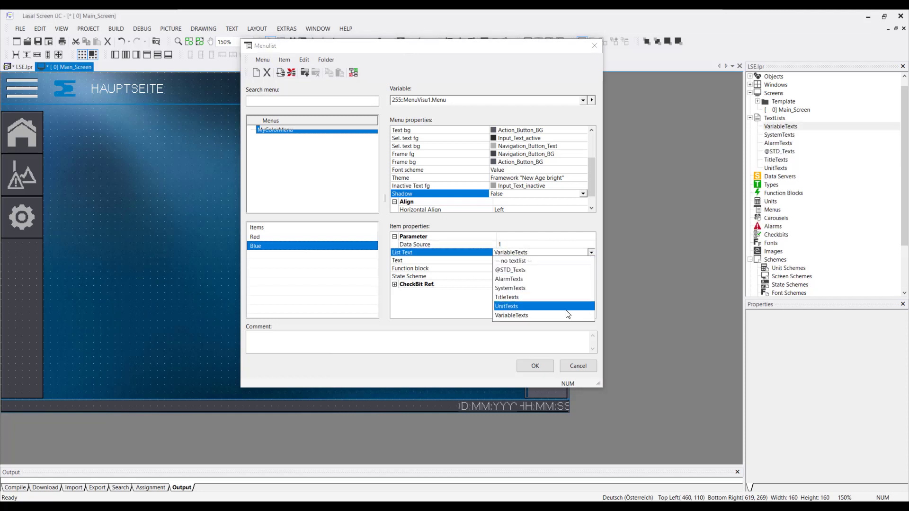
{"action": "left_click", "coordinate": [581, 269]}
{"action": "left_click", "coordinate": [580, 260]}
{"action": "left_click", "coordinate": [583, 261]}
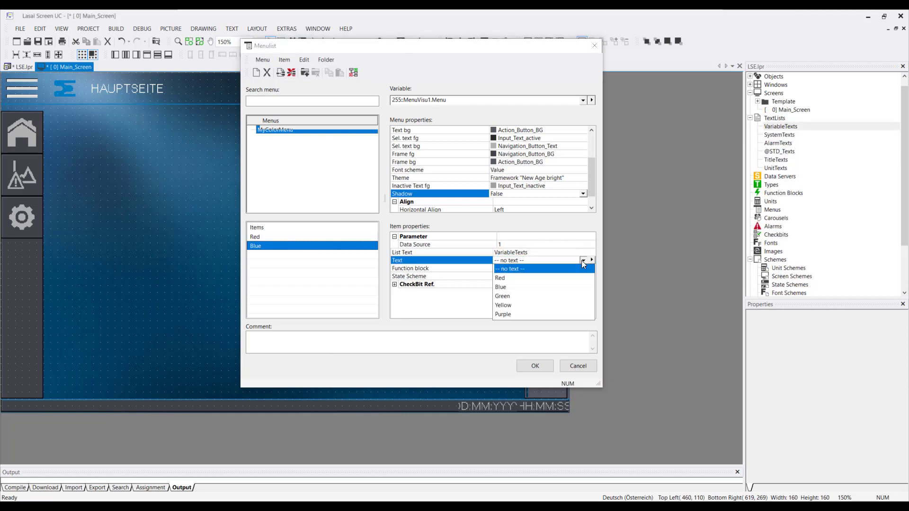
{"action": "left_click", "coordinate": [567, 287]}
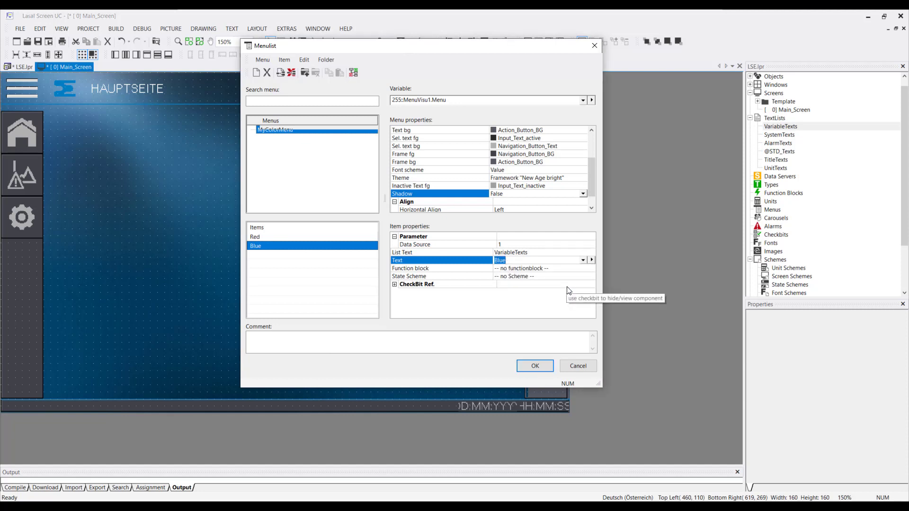
Add a menu item named Green to MyColorMenu and set its data source to 2.
{"action": "left_click", "coordinate": [282, 72]}
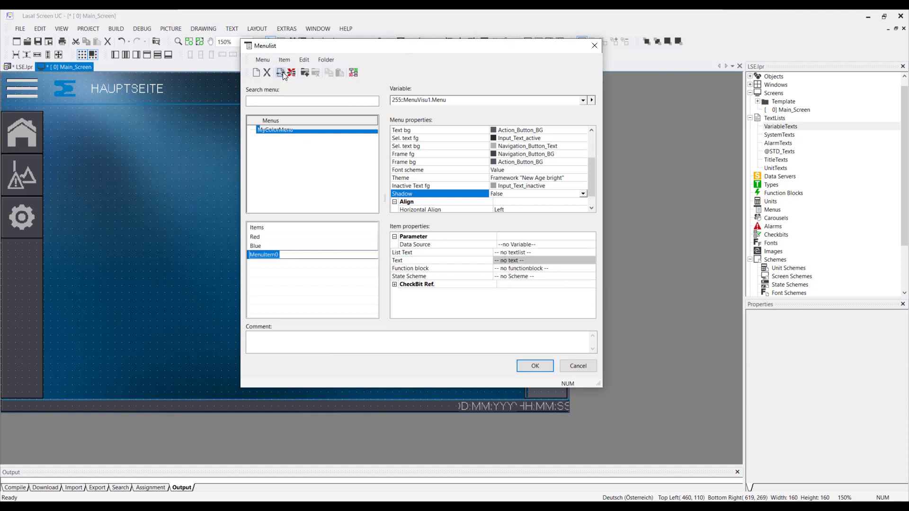
{"action": "type", "text": "Green"}
{"action": "key", "text": "Return"}
{"action": "left_click", "coordinate": [525, 245]}
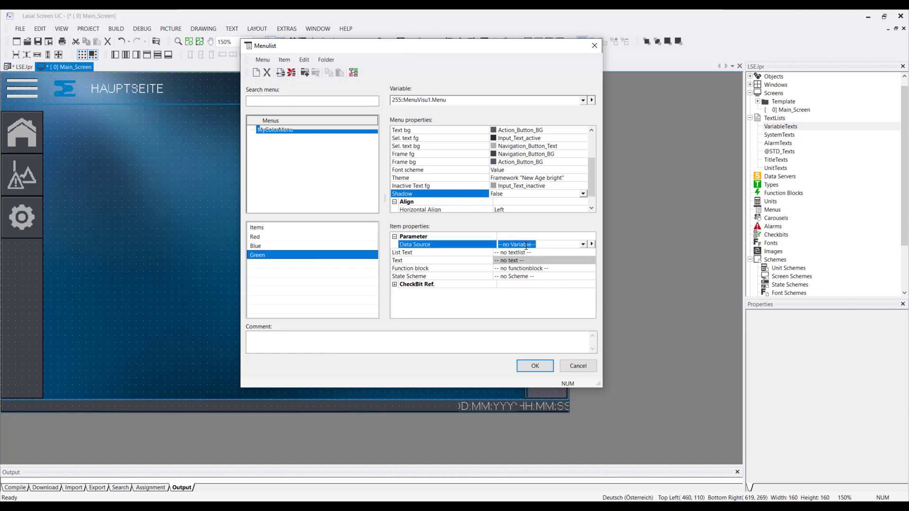
{"action": "type", "text": "2"}
Set the Green item's text list to VariableTexts and its text to Green.
{"action": "left_click", "coordinate": [568, 252]}
{"action": "left_click", "coordinate": [591, 253]}
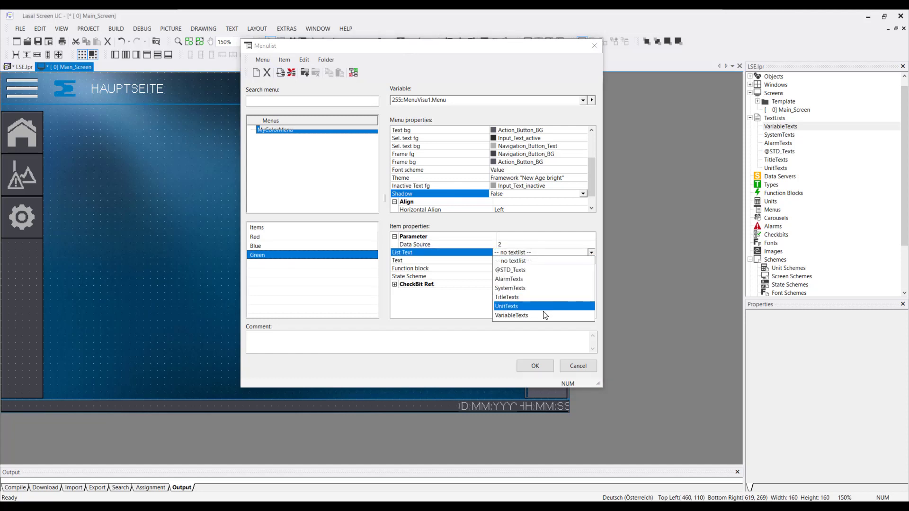
{"action": "left_click", "coordinate": [551, 304]}
{"action": "left_click", "coordinate": [574, 260]}
{"action": "left_click", "coordinate": [583, 259]}
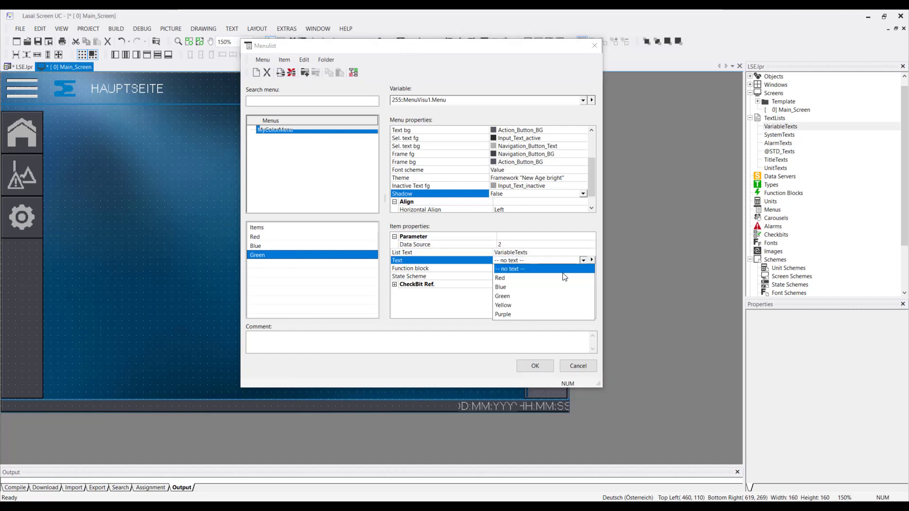
{"action": "left_click", "coordinate": [531, 296]}
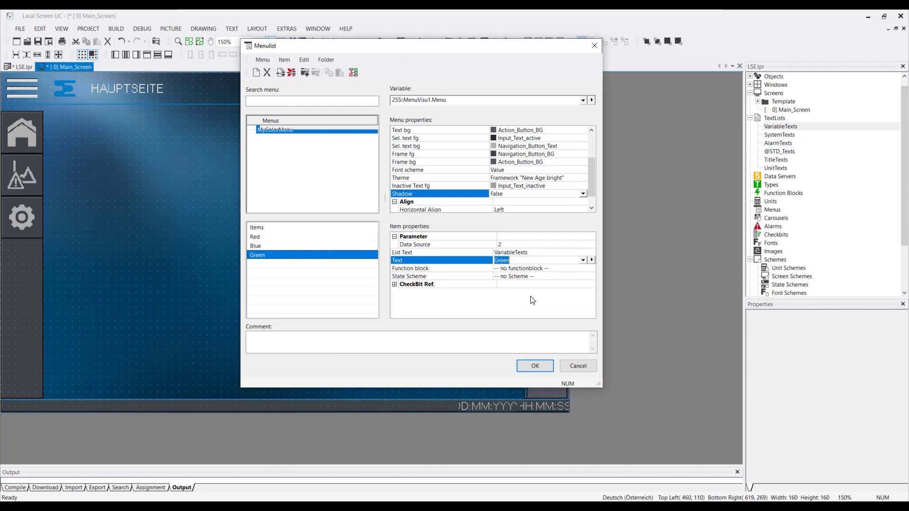
Add a menu item named Yellow to MyColorMenu and set its data source to 3.
{"action": "left_click", "coordinate": [280, 73]}
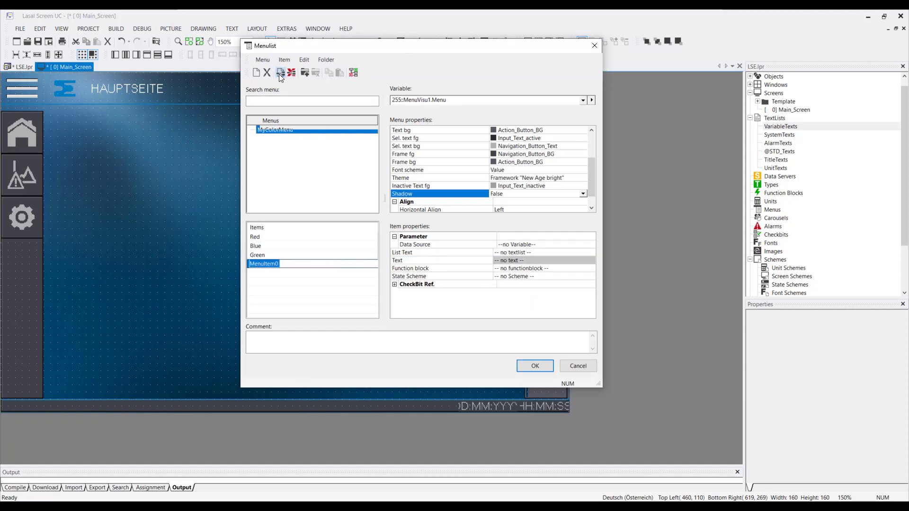
{"action": "type", "text": "Yellow"}
{"action": "key", "text": "Return"}
{"action": "left_click", "coordinate": [534, 244]}
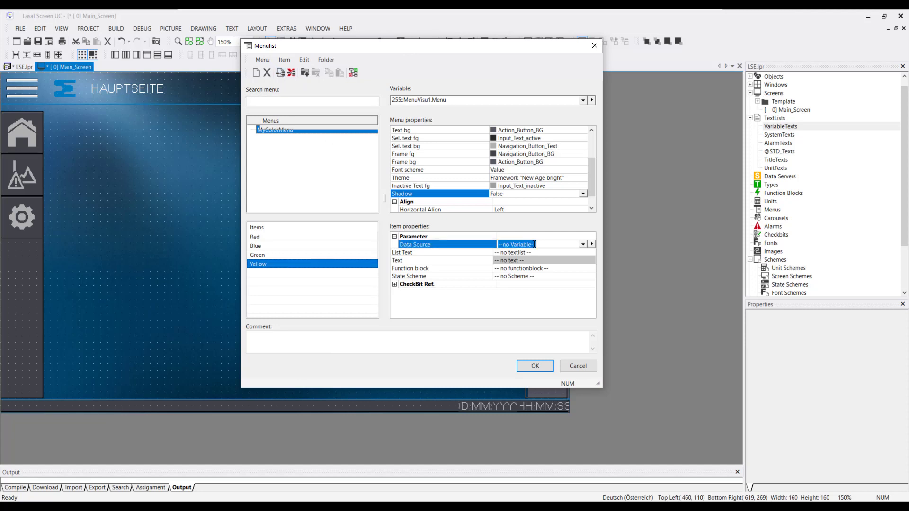
{"action": "type", "text": "3"}
Set the Yellow item's text list to VariableTexts and its text to Yellow.
{"action": "left_click", "coordinate": [547, 254]}
{"action": "left_click", "coordinate": [590, 252]}
{"action": "left_click", "coordinate": [557, 316]}
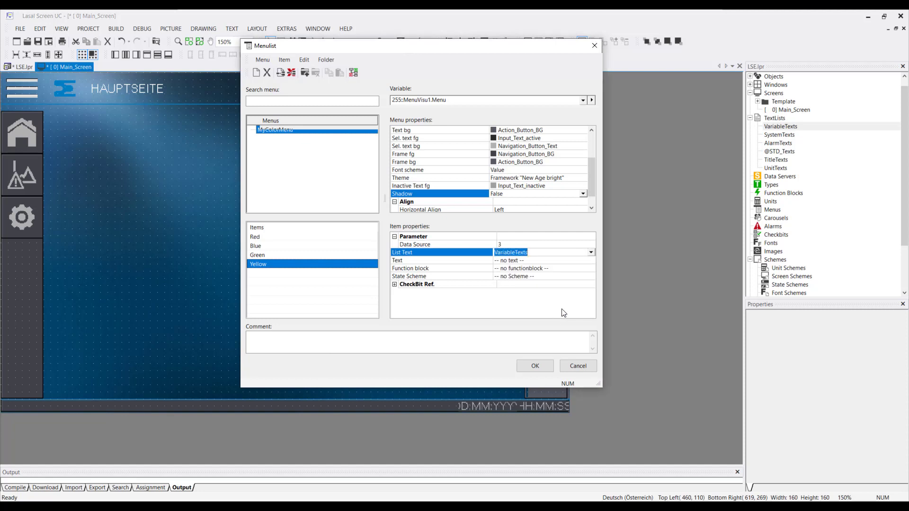
{"action": "left_click", "coordinate": [583, 261]}
{"action": "left_click", "coordinate": [582, 260]}
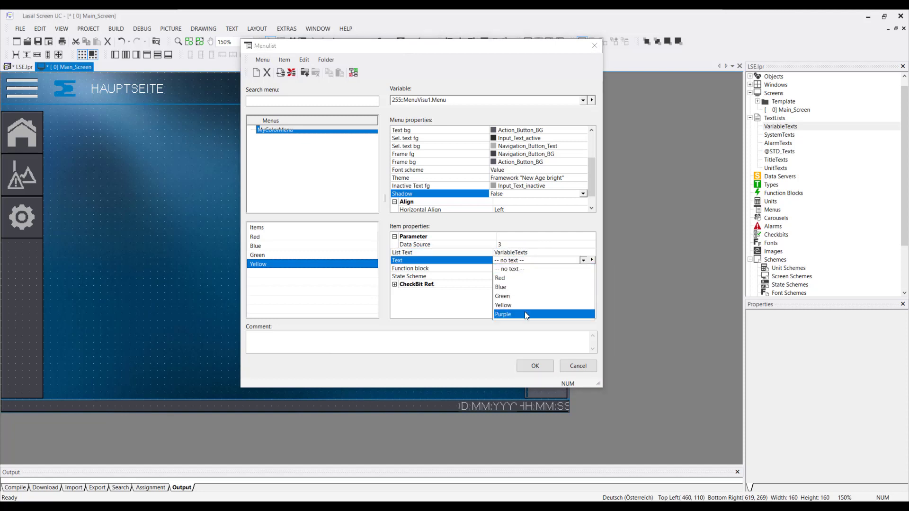
{"action": "left_click", "coordinate": [524, 305]}
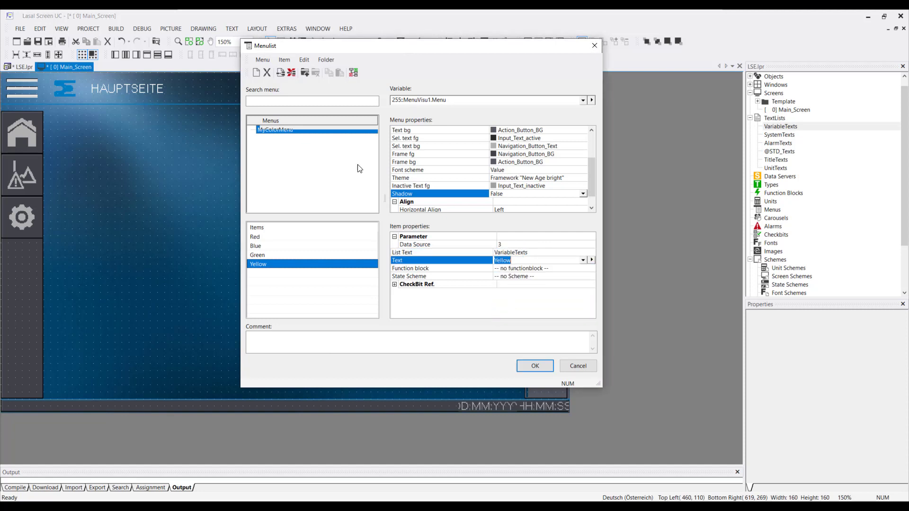
Add a menu item named Purple to MyColorMenu and set its data source to 4.
{"action": "left_click", "coordinate": [280, 73]}
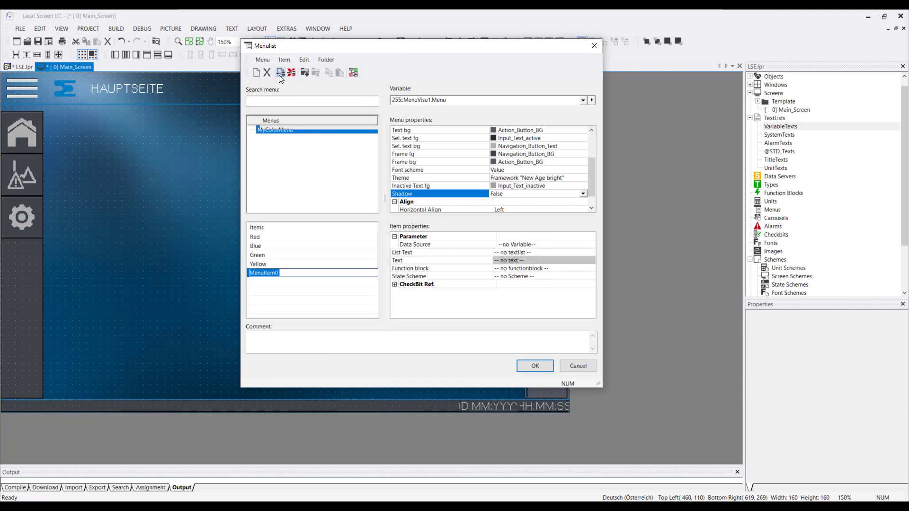
{"action": "type", "text": "Purple"}
{"action": "key", "text": "Return"}
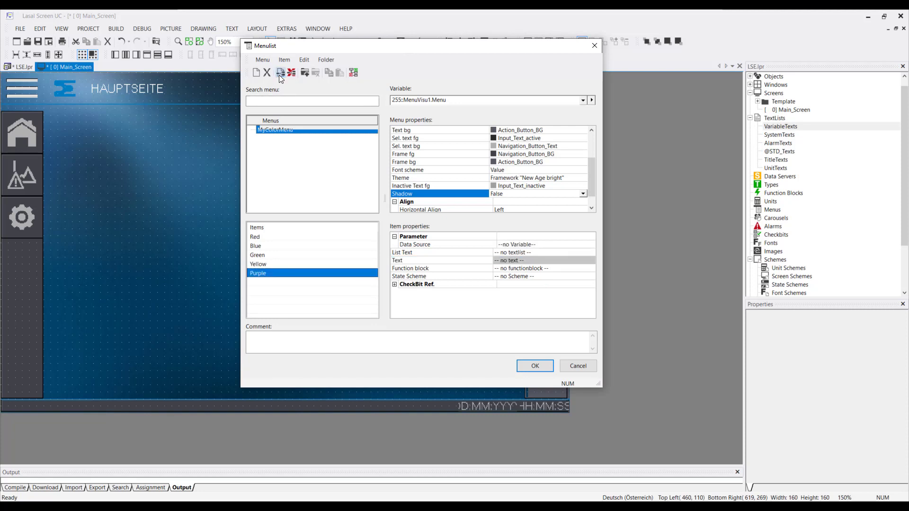
{"action": "left_click", "coordinate": [470, 243]}
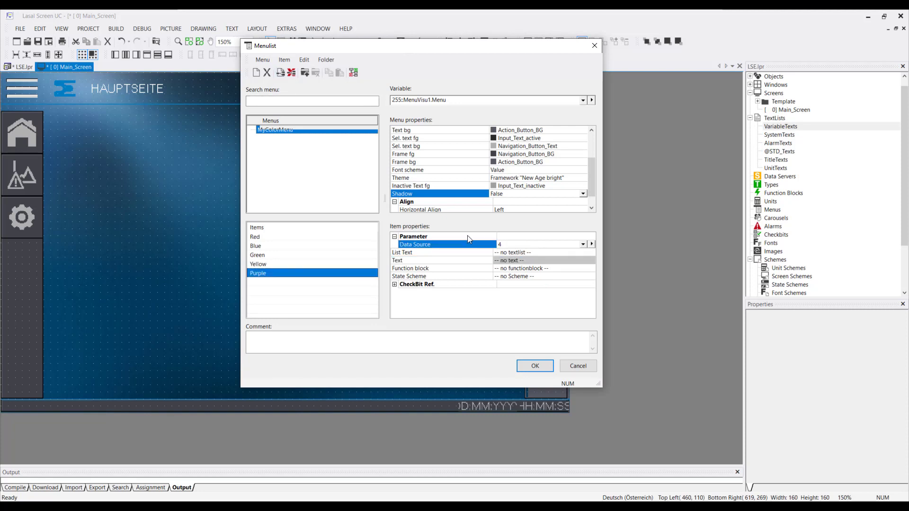
Set the Purple item's text list to VariableTexts and its text to Purple, and accept the menu list.
{"action": "left_click", "coordinate": [555, 252]}
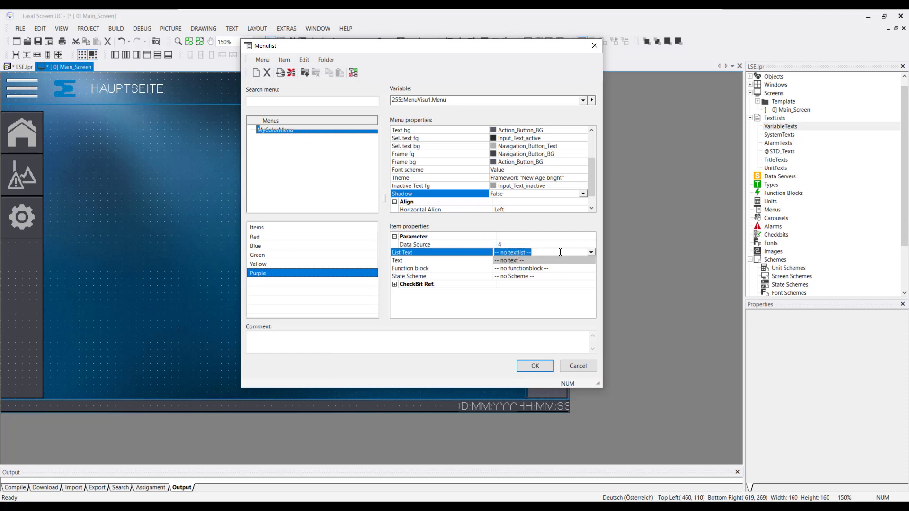
{"action": "left_click", "coordinate": [591, 252]}
{"action": "left_click", "coordinate": [582, 316]}
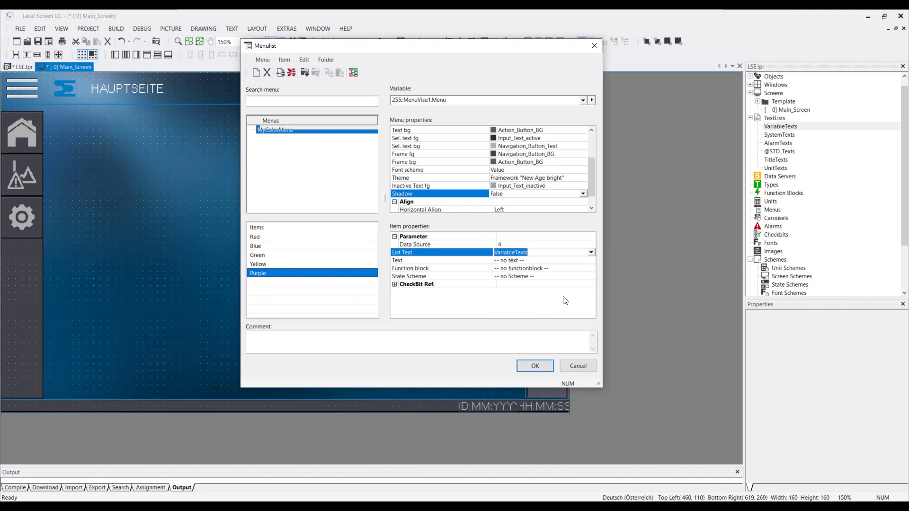
{"action": "left_click", "coordinate": [583, 261]}
{"action": "left_click", "coordinate": [583, 260]}
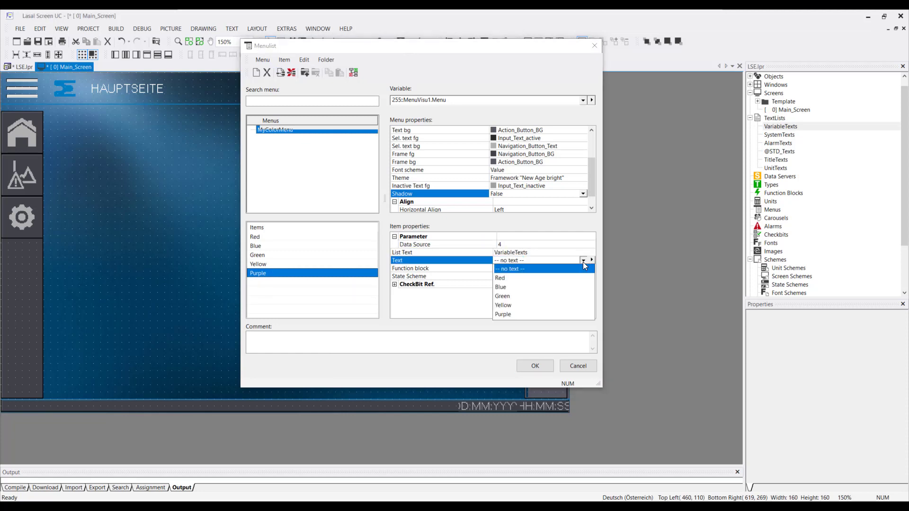
{"action": "left_click", "coordinate": [554, 313]}
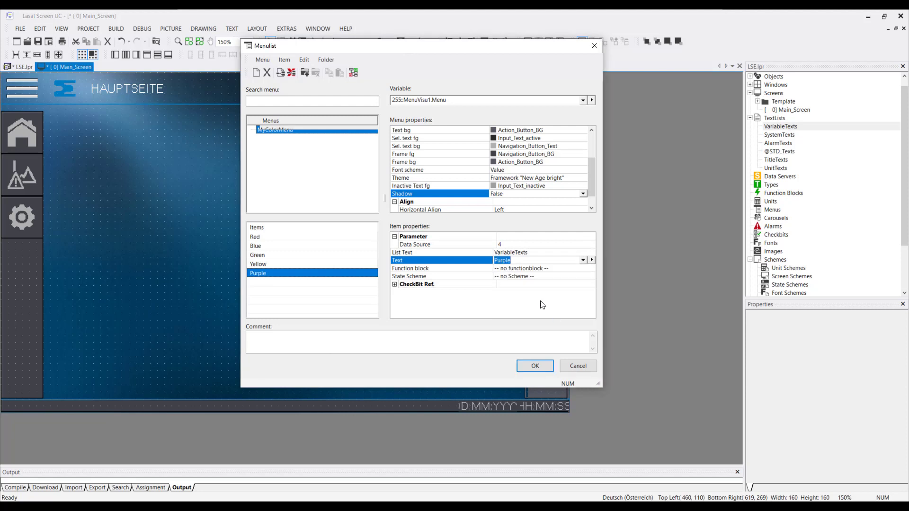
{"action": "left_click", "coordinate": [542, 365]}
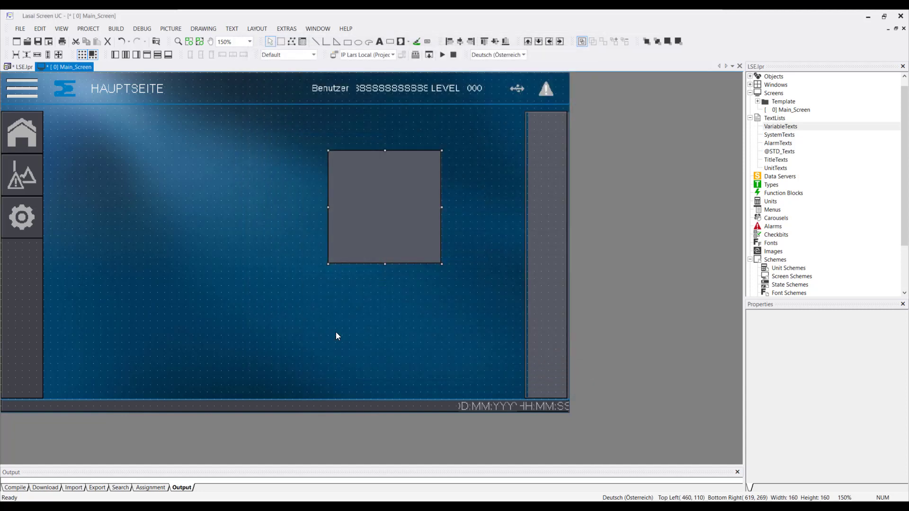
Start placing a data element for MenuVisu1.Menu on Main_Screen, using Menu as the component type.
{"action": "left_click", "coordinate": [336, 333]}
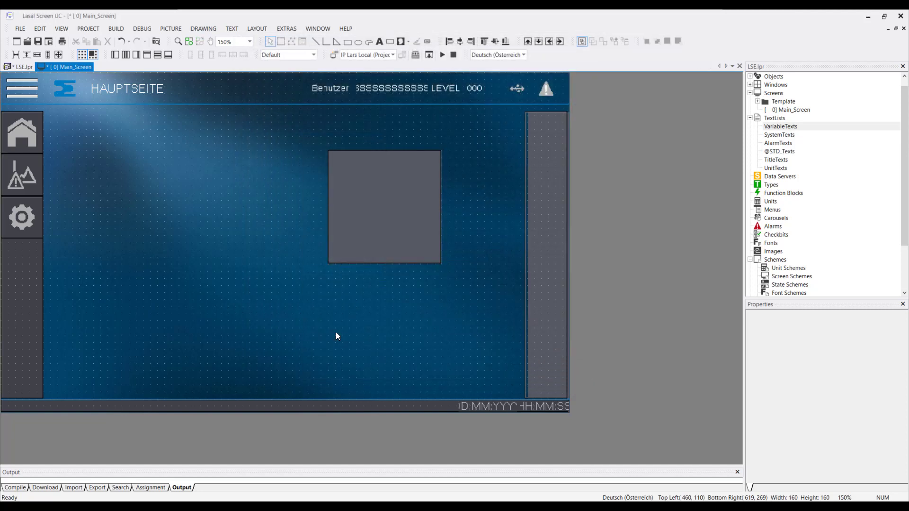
{"action": "right_click", "coordinate": [156, 220]}
{"action": "mouse_move", "coordinate": [242, 314]}
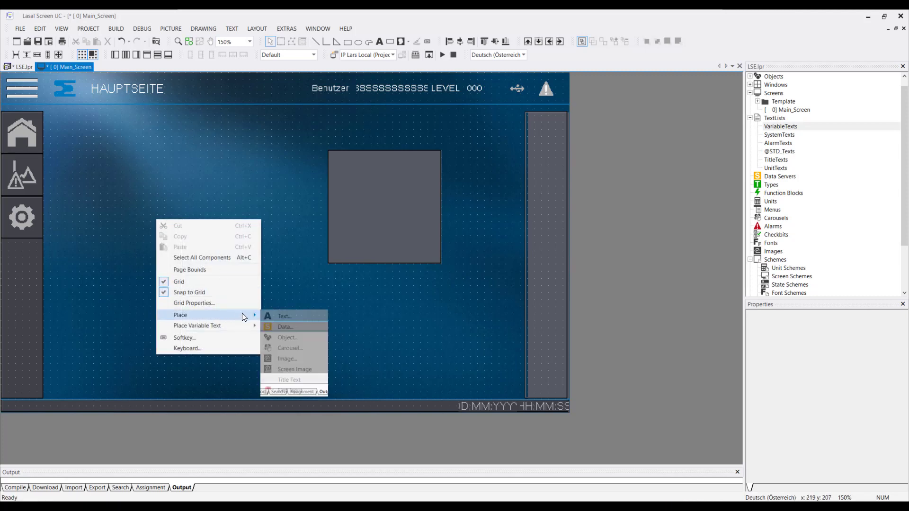
{"action": "left_click", "coordinate": [296, 326]}
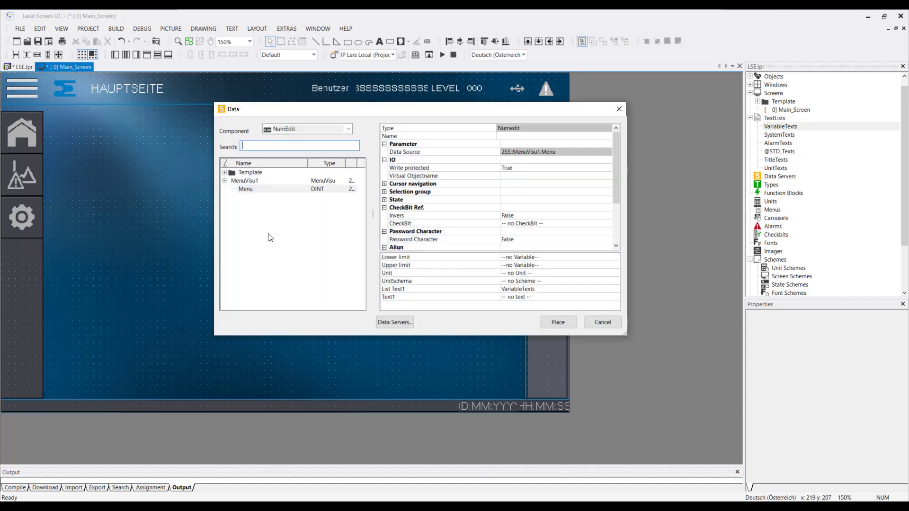
{"action": "left_click", "coordinate": [247, 191]}
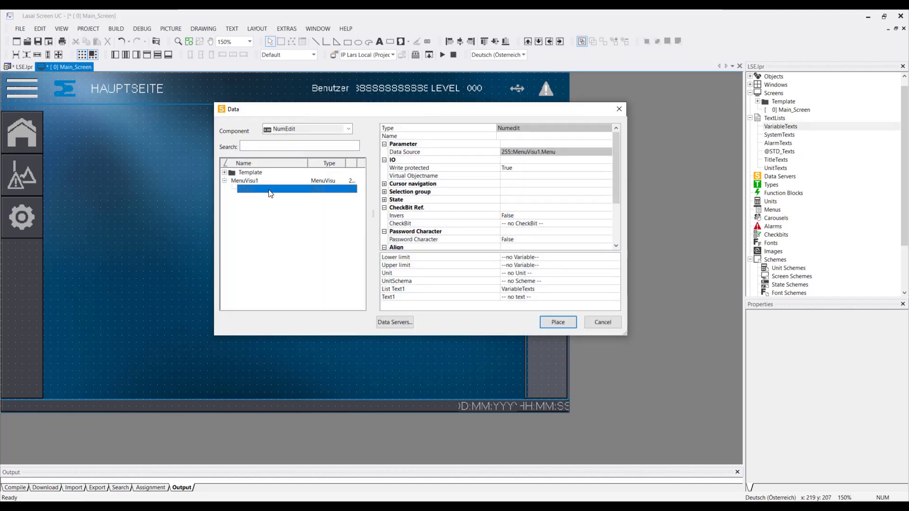
{"action": "left_click", "coordinate": [349, 129]}
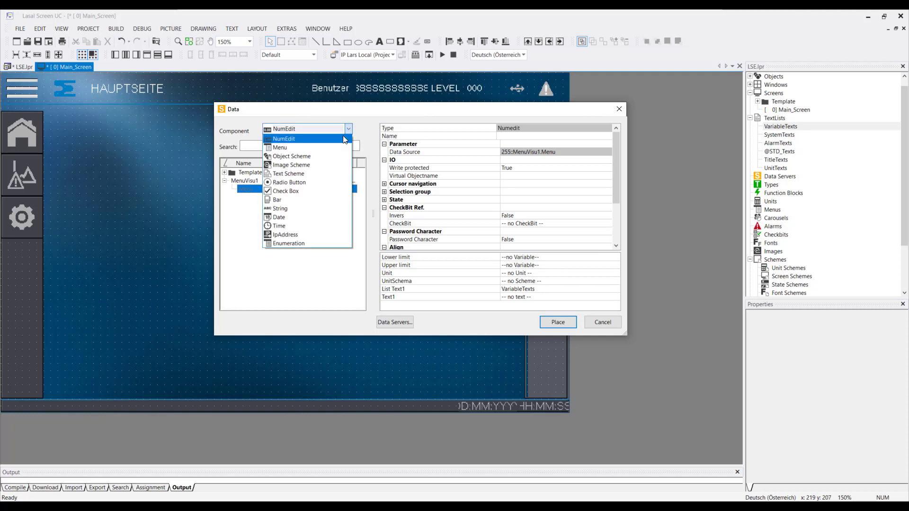
{"action": "left_click", "coordinate": [318, 148]}
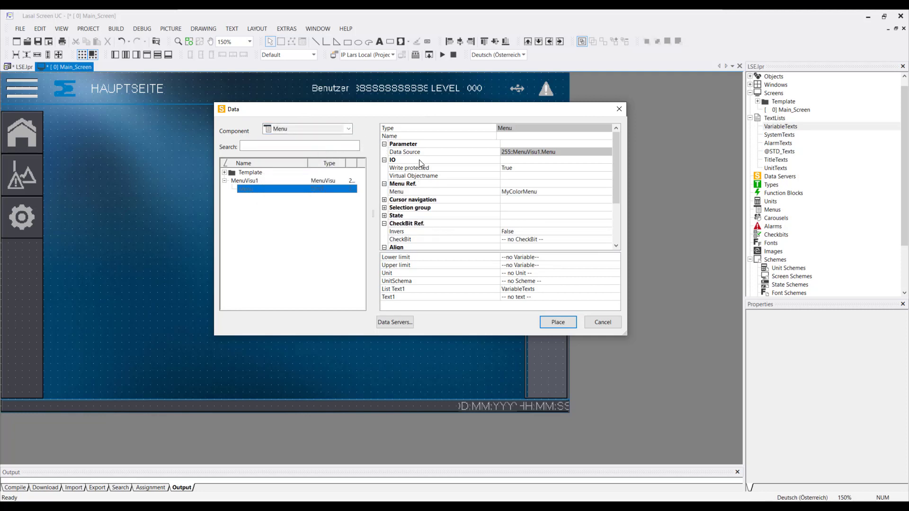
Set the menu component's Write protected property to False and place it left of the grey rectangle, about 210 wide and 24 high.
{"action": "left_click", "coordinate": [455, 169]}
{"action": "double_click", "coordinate": [522, 168]}
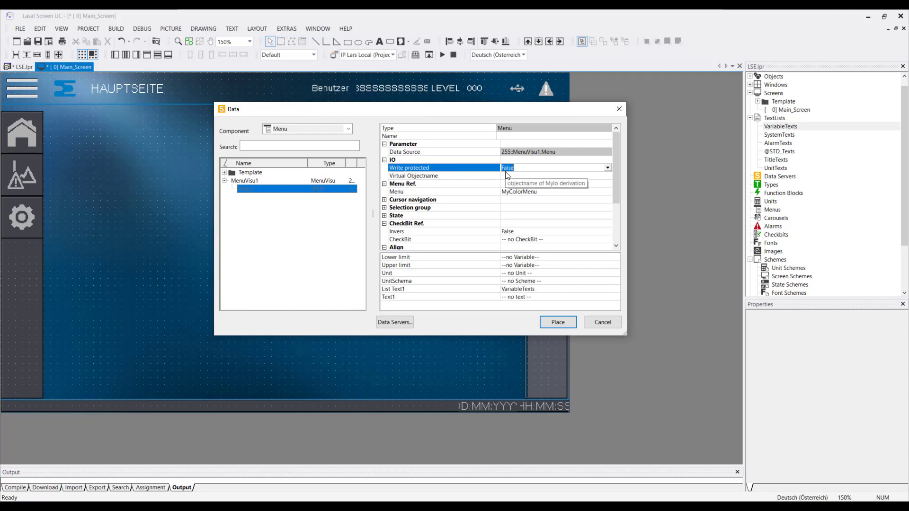
{"action": "left_click", "coordinate": [475, 184]}
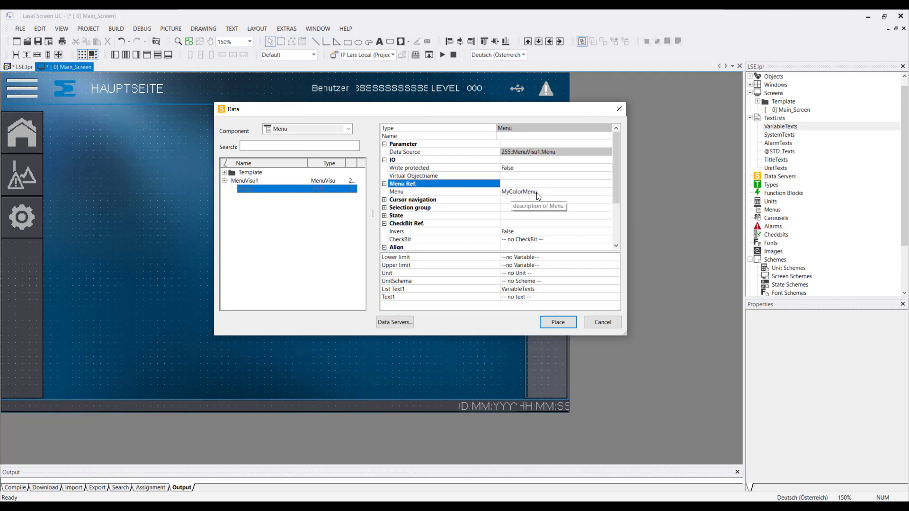
{"action": "left_click", "coordinate": [562, 323]}
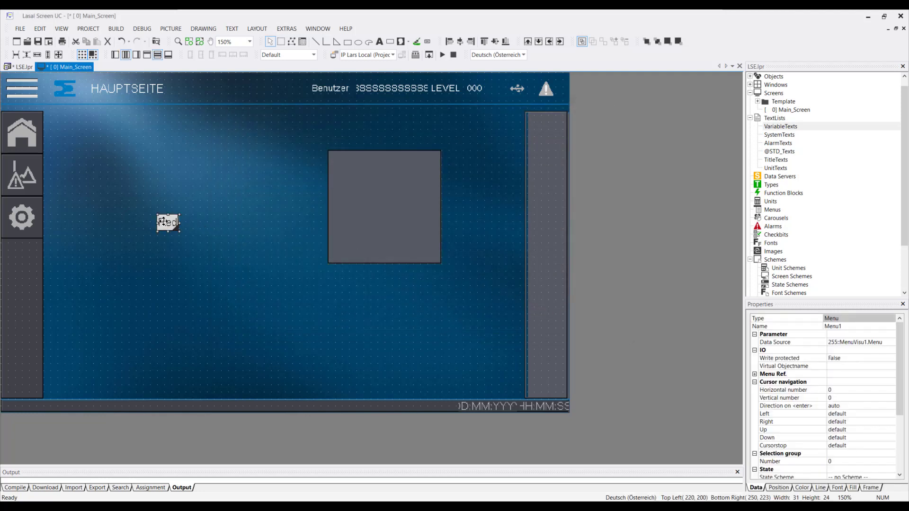
{"action": "left_click_drag", "start_coordinate": [163, 221], "coordinate": [293, 158]}
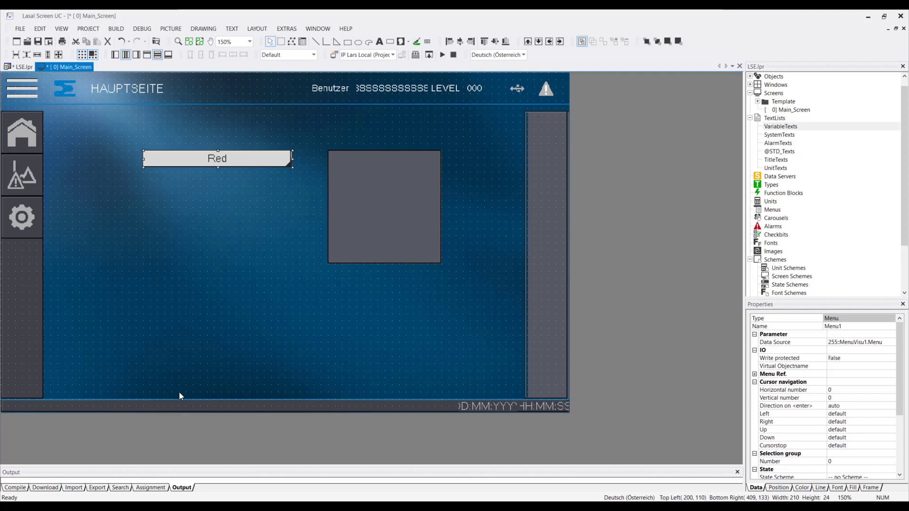
Switch to Lasal Machine Manager, go online and download all projects from the solution, and select the LSE project under Terminal.
{"action": "left_click", "coordinate": [134, 506]}
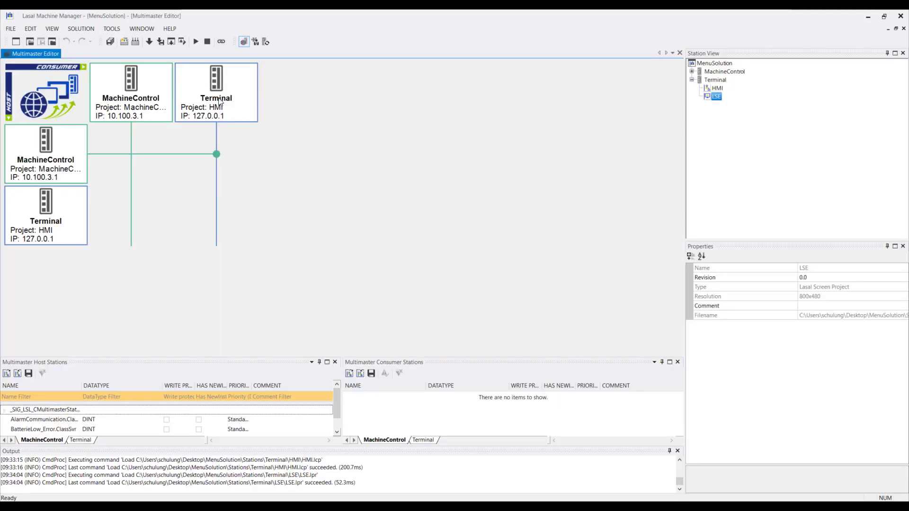
{"action": "left_click", "coordinate": [220, 42]}
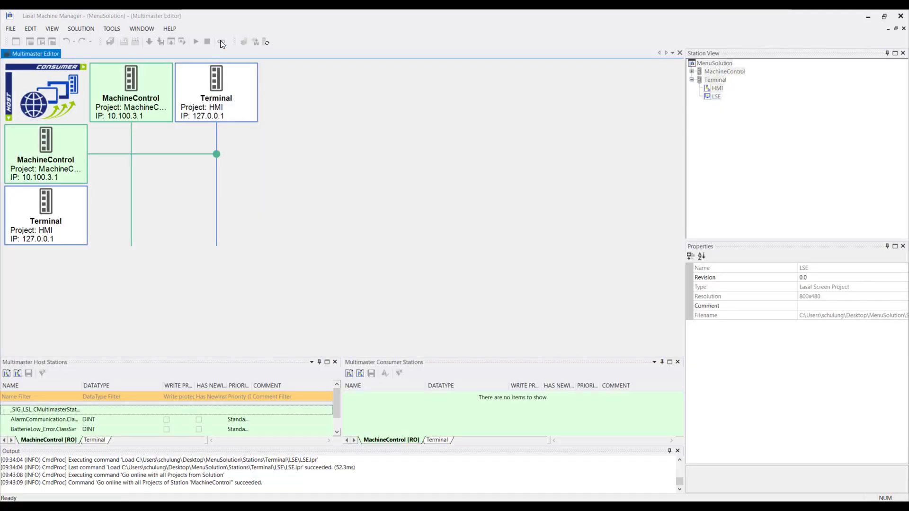
{"action": "left_click", "coordinate": [179, 41]}
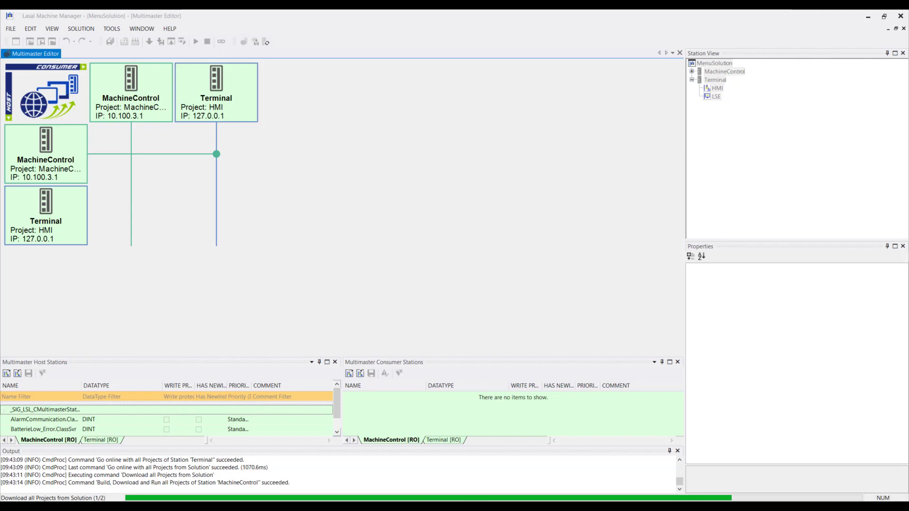
{"action": "left_click", "coordinate": [716, 96]}
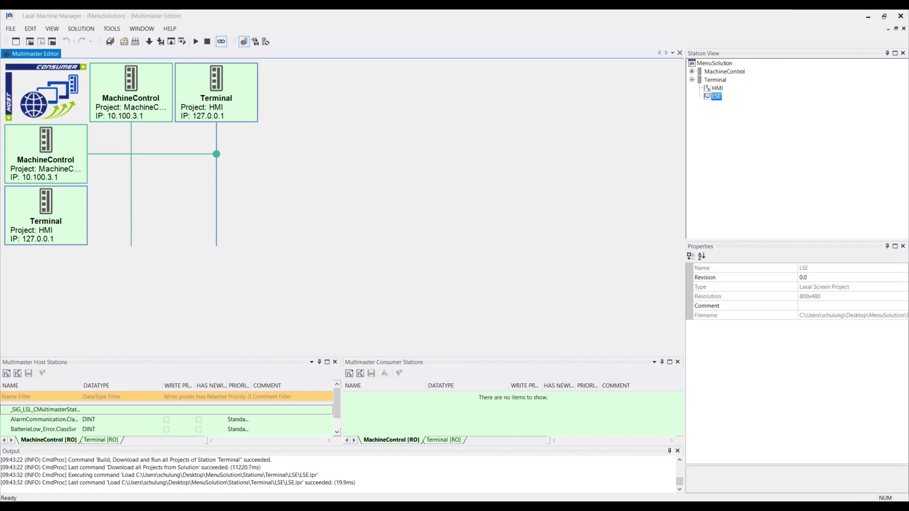
Bring the LASAL Runtime System window into view and test the color menu by choosing Blue and Purple.
{"action": "left_click_drag", "start_coordinate": [908, 122], "coordinate": [523, 98]}
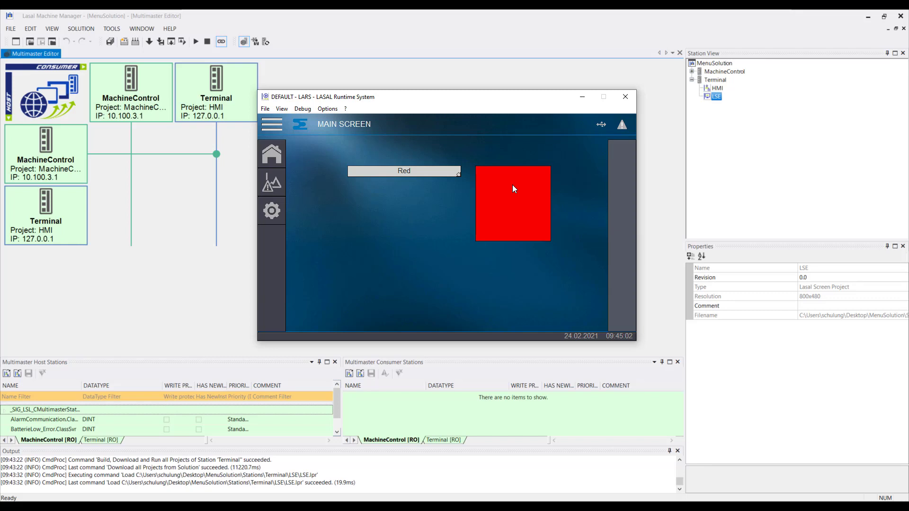
{"action": "left_click", "coordinate": [458, 173]}
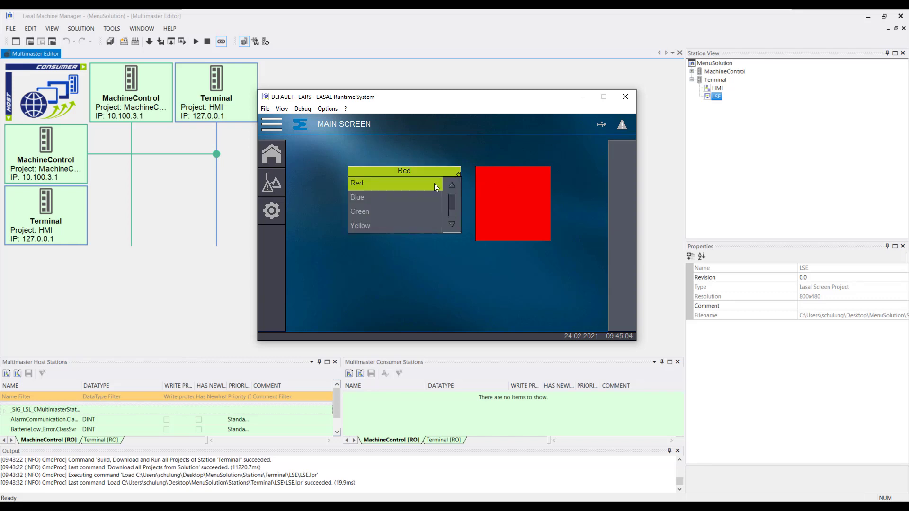
{"action": "left_click", "coordinate": [408, 195]}
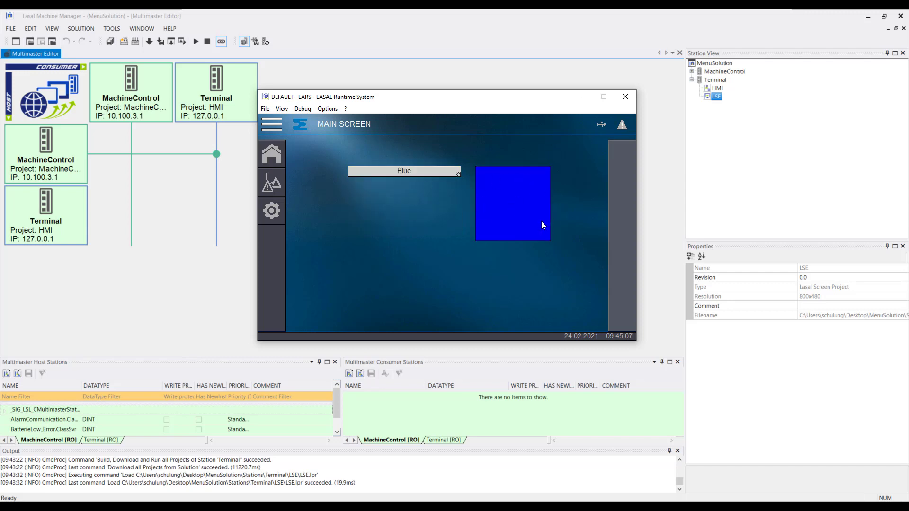
{"action": "left_click", "coordinate": [458, 173]}
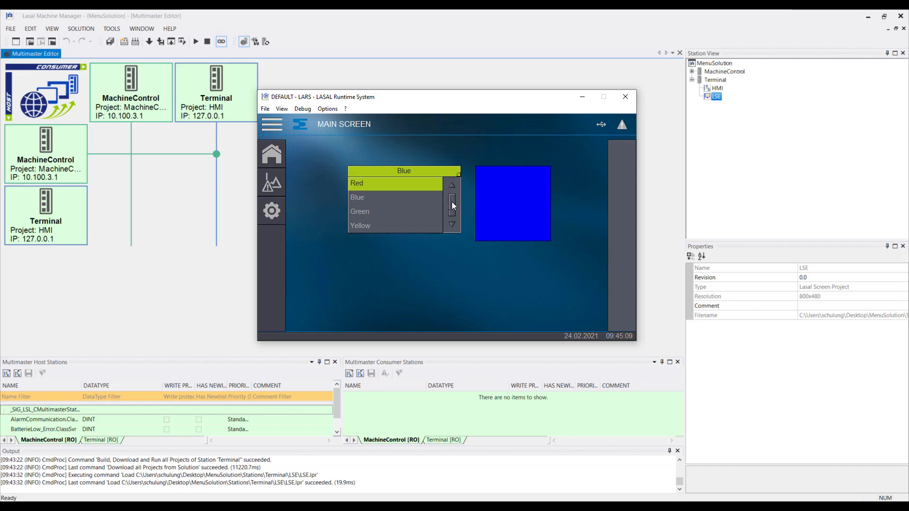
{"action": "left_click_drag", "start_coordinate": [451, 202], "coordinate": [452, 212]}
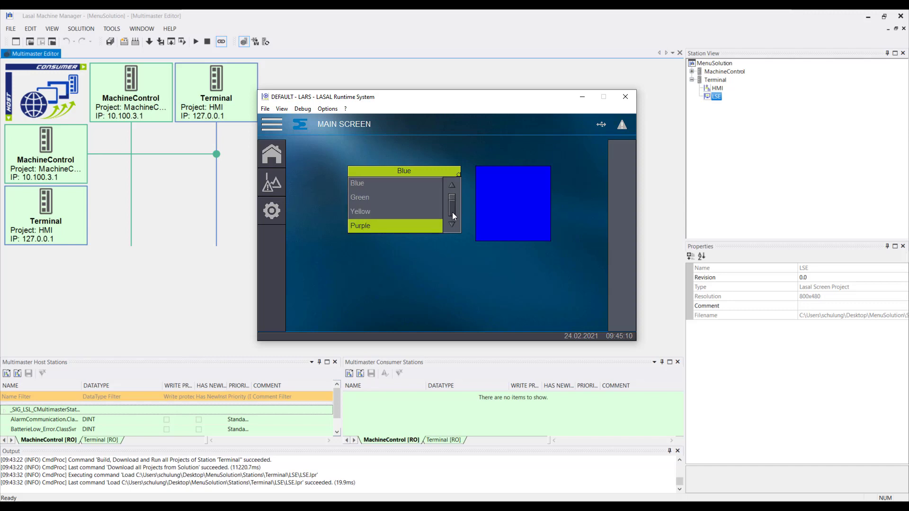
{"action": "left_click", "coordinate": [418, 225]}
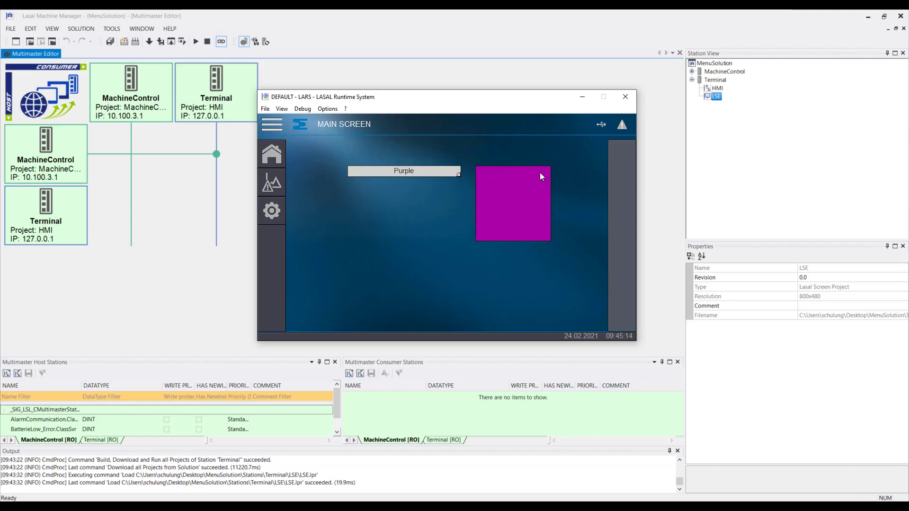
Test the remaining color menu entries on the runtime's main screen by choosing Yellow, Green and finally Red.
{"action": "left_click", "coordinate": [452, 172]}
{"action": "left_click", "coordinate": [417, 216]}
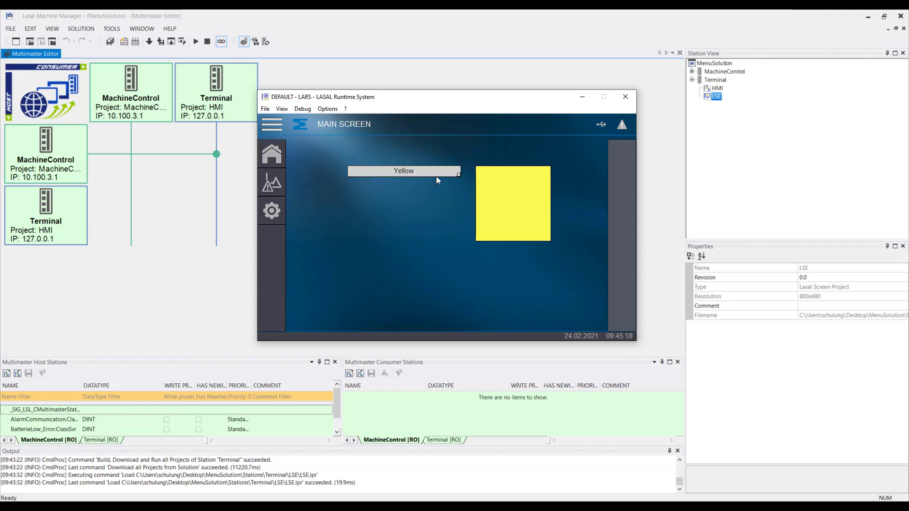
{"action": "left_click", "coordinate": [436, 175]}
{"action": "left_click", "coordinate": [408, 212]}
{"action": "left_click", "coordinate": [428, 173]}
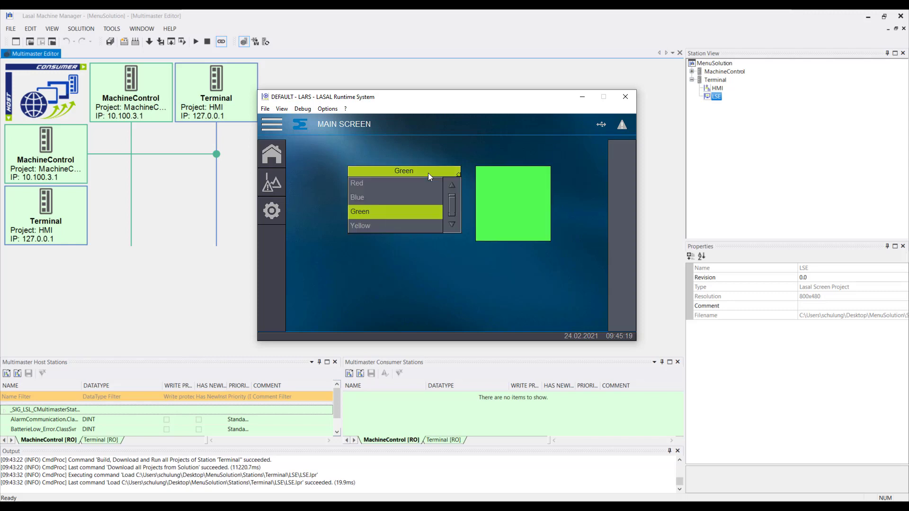
{"action": "left_click", "coordinate": [401, 182]}
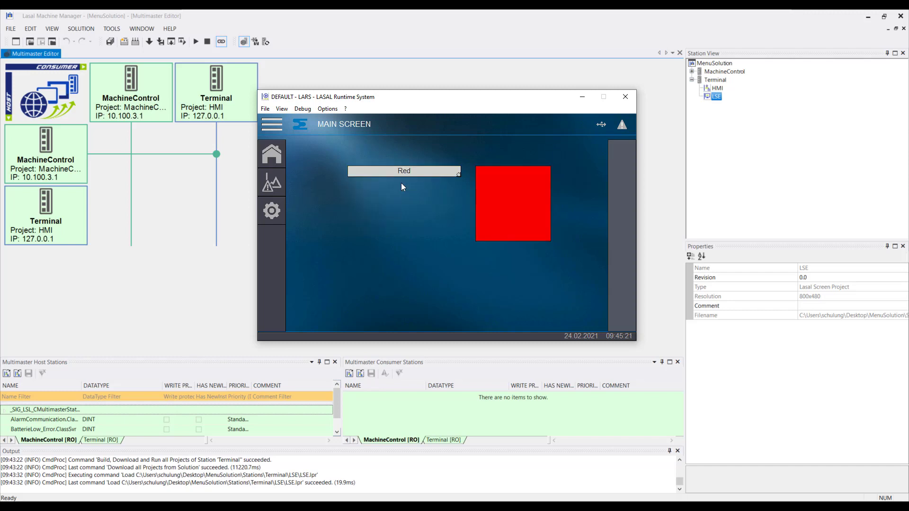